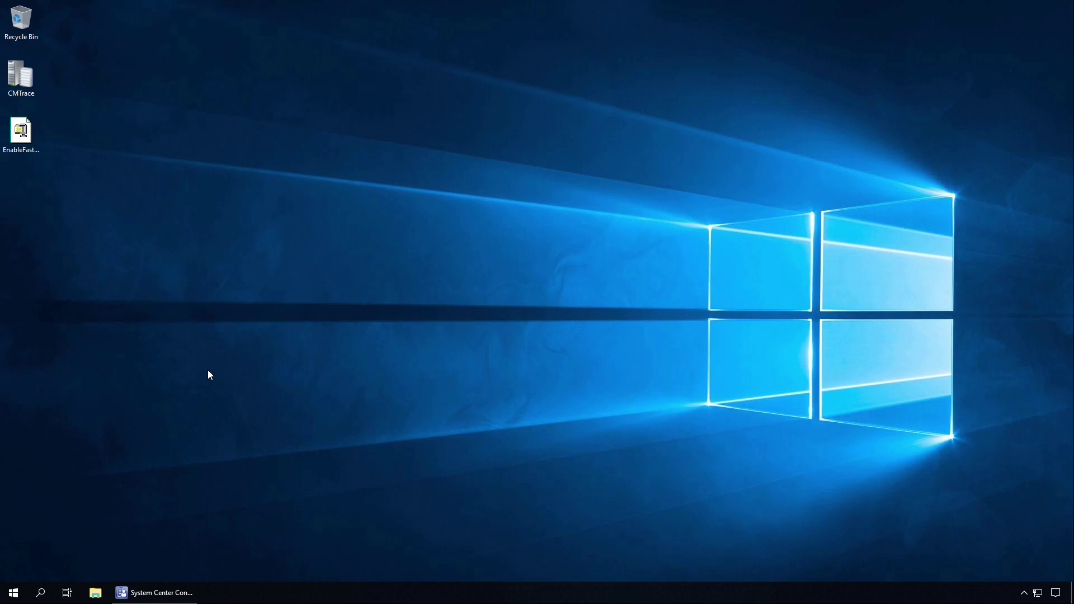
Switch to the System Center Configuration Manager console, view its version information, and close the About dialog
click(168, 593)
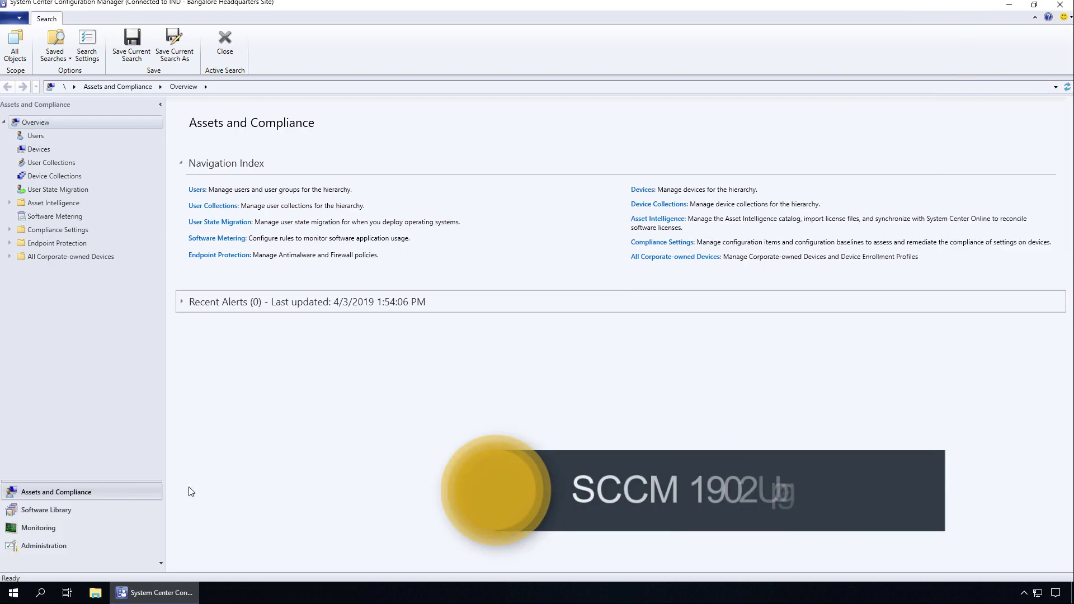
click(18, 17)
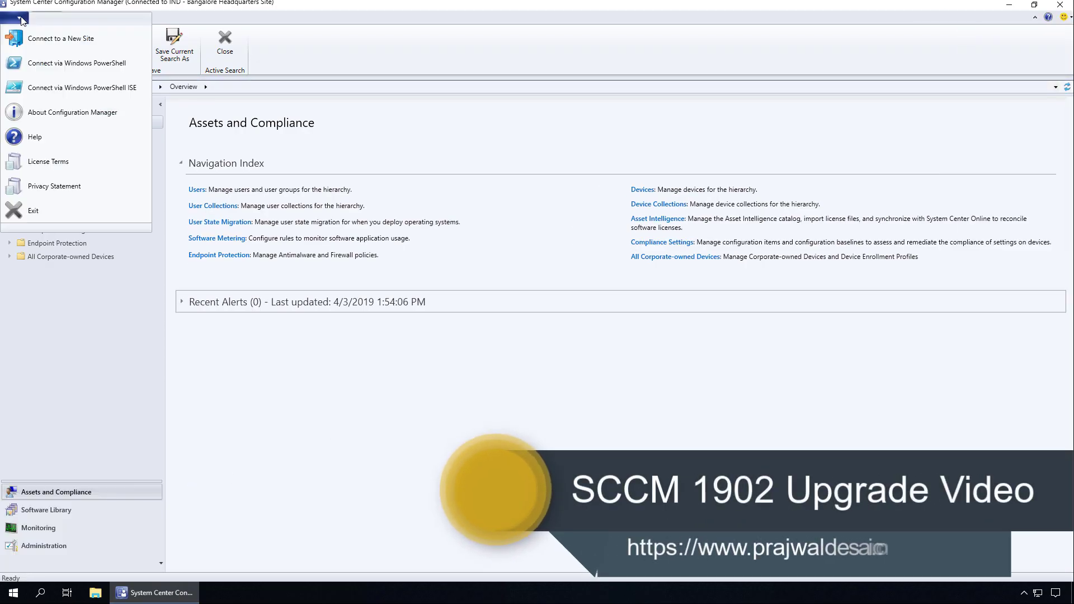
click(79, 115)
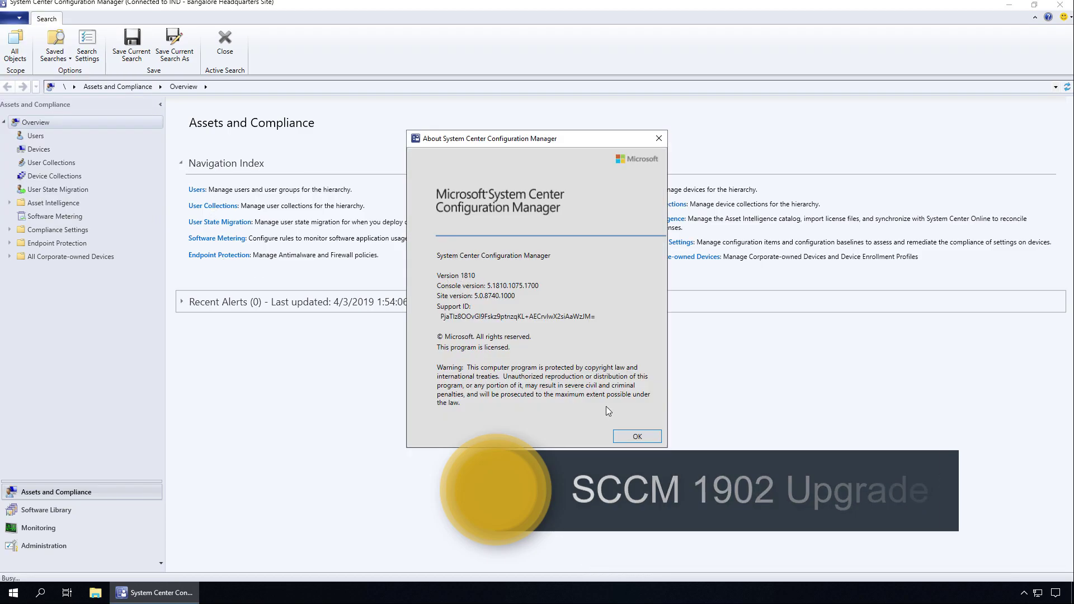
click(637, 437)
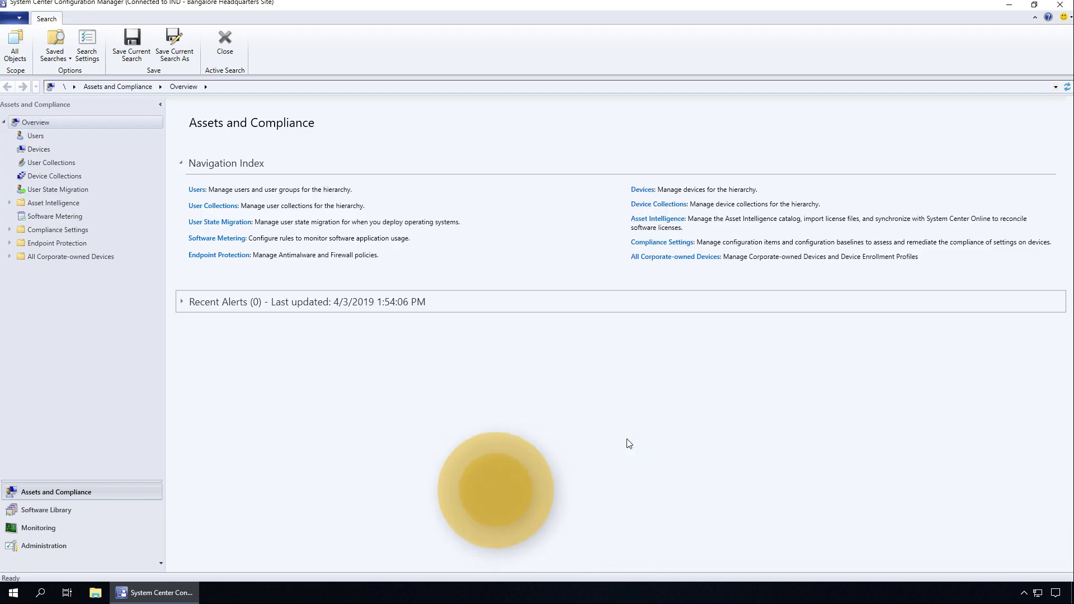
Show the Updates and Servicing node in the Administration workspace and widen the State column to fit its contents
click(62, 543)
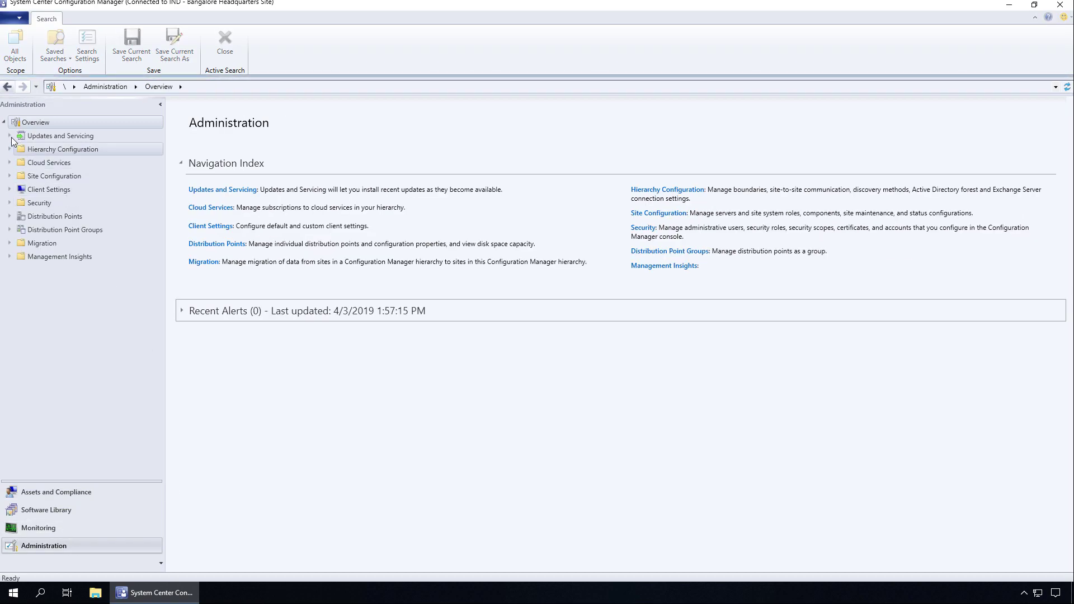
click(10, 136)
click(83, 135)
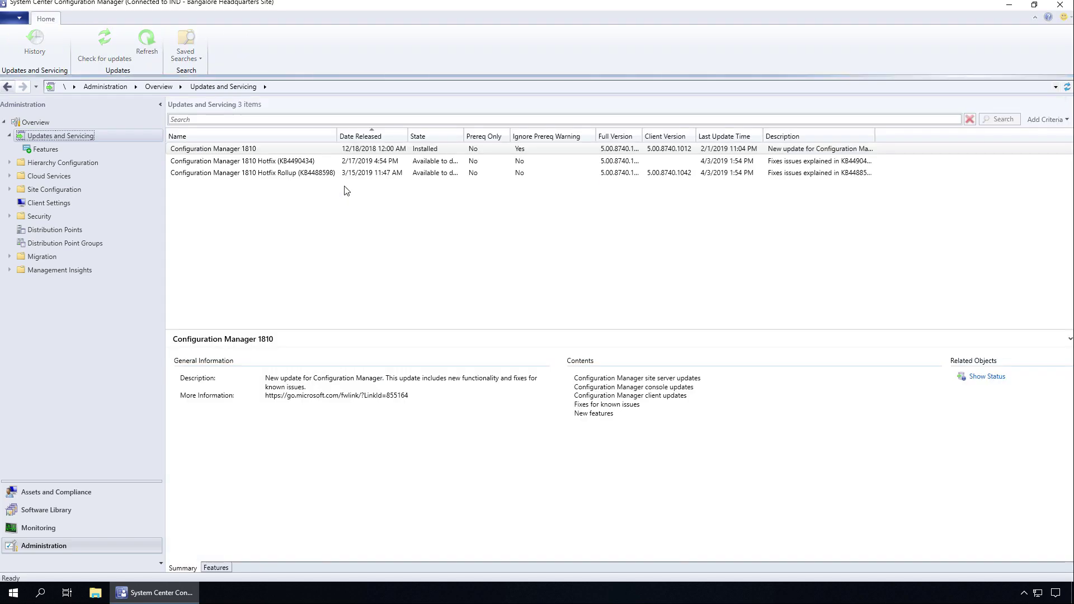
double_click(466, 136)
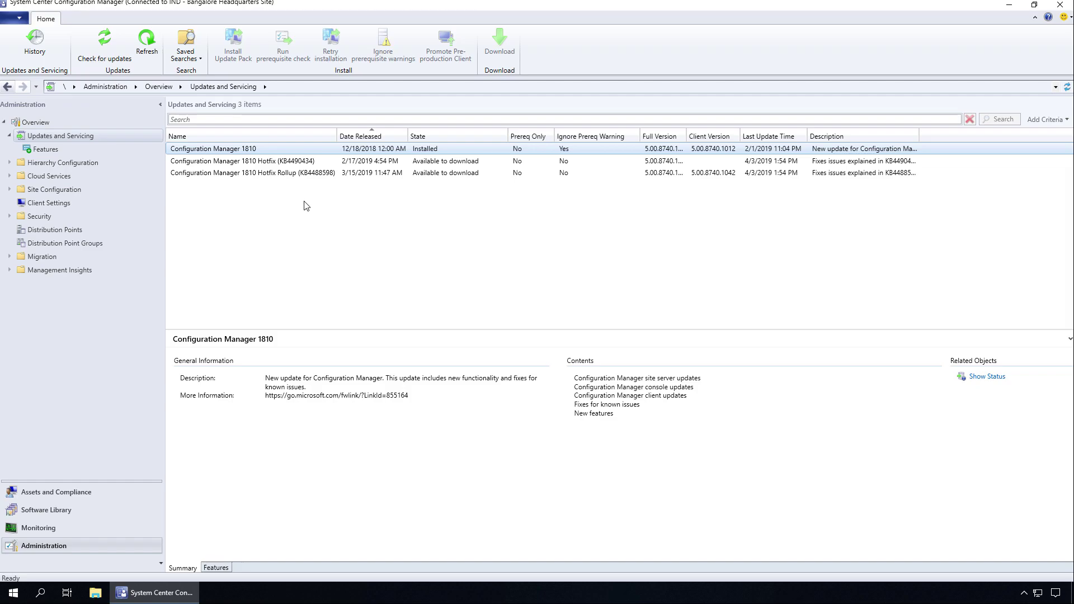
Minimize the console, run the EnableFastRing1902_2 self-extractor from the desktop, and unzip its files to C:\EnableFastRing1902
click(177, 599)
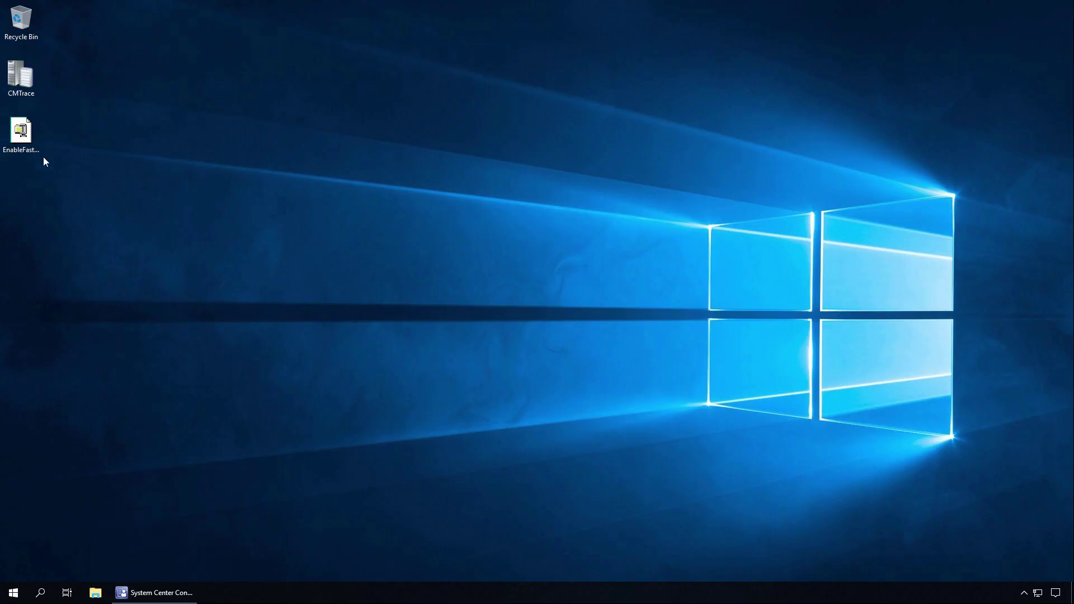
right_click(25, 140)
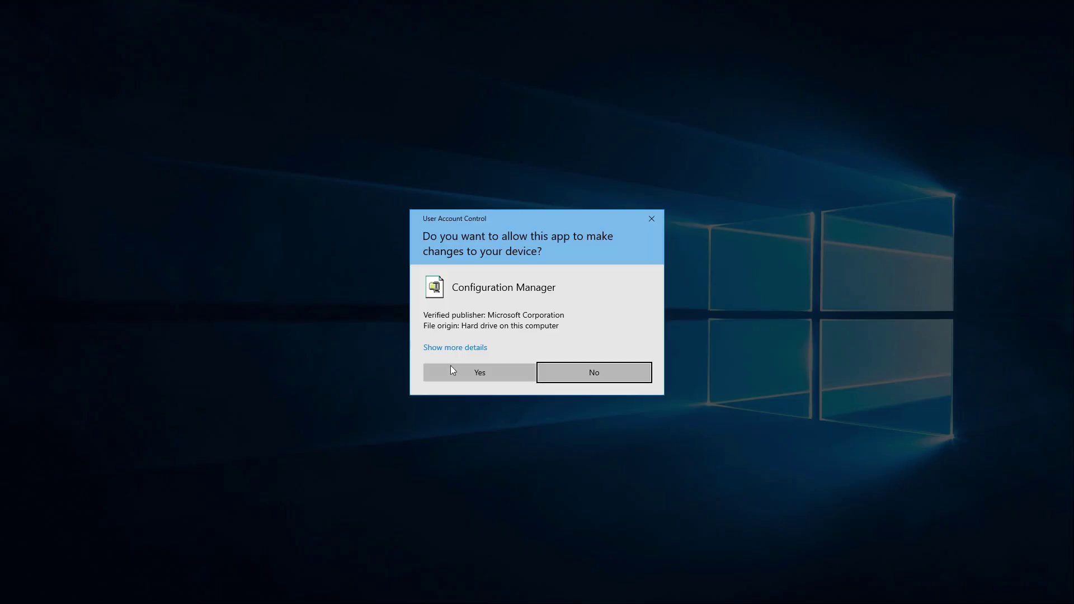
click(485, 374)
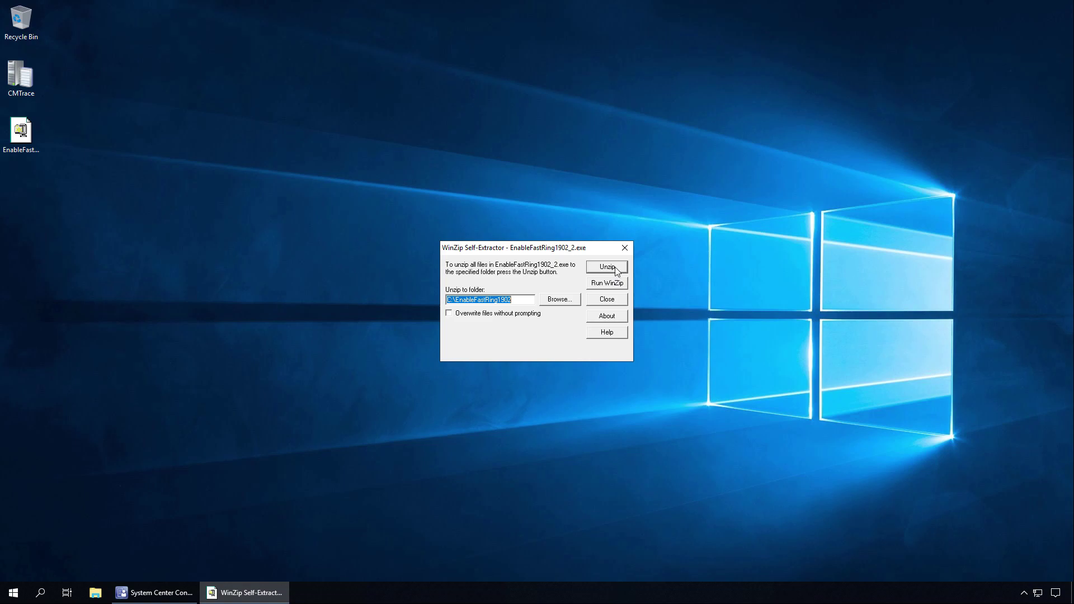
click(617, 271)
click(565, 328)
click(610, 300)
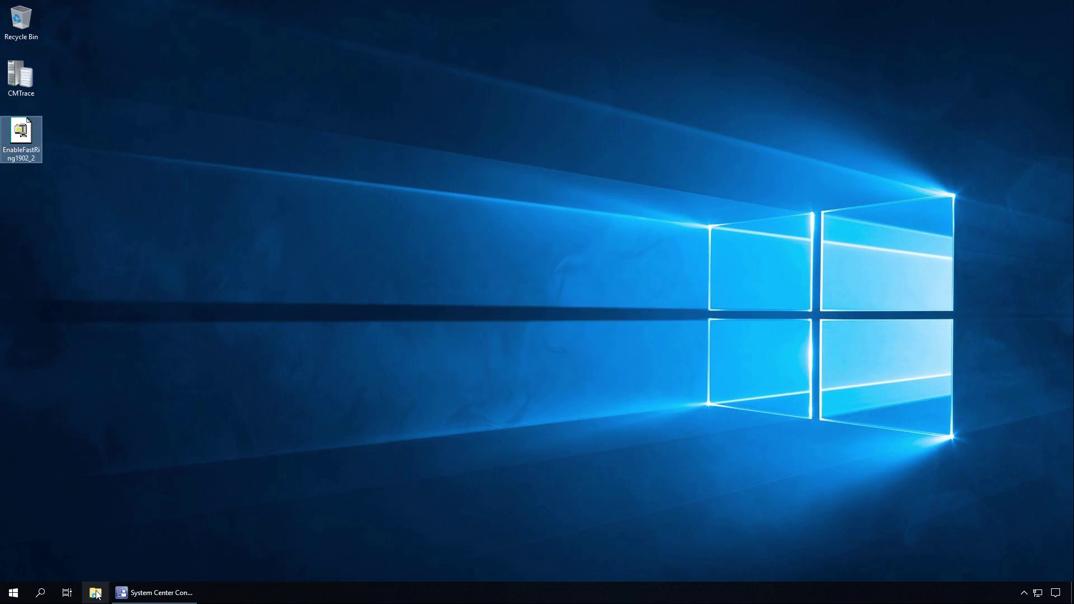
Start Windows PowerShell with administrator rights and change the directory to C:\EnableFastRing1902
right_click(14, 592)
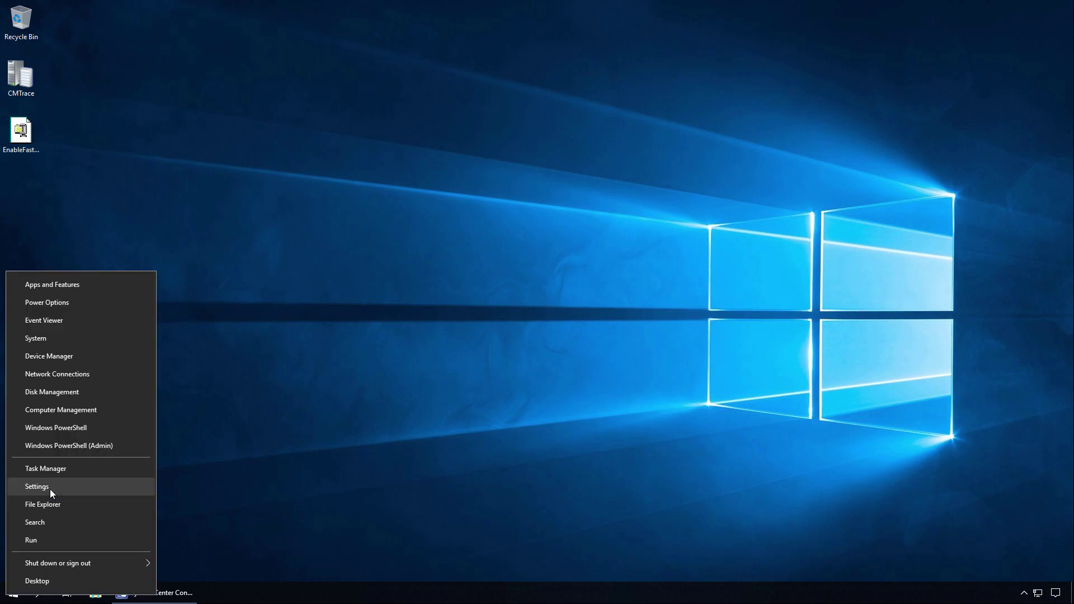
click(89, 445)
click(472, 371)
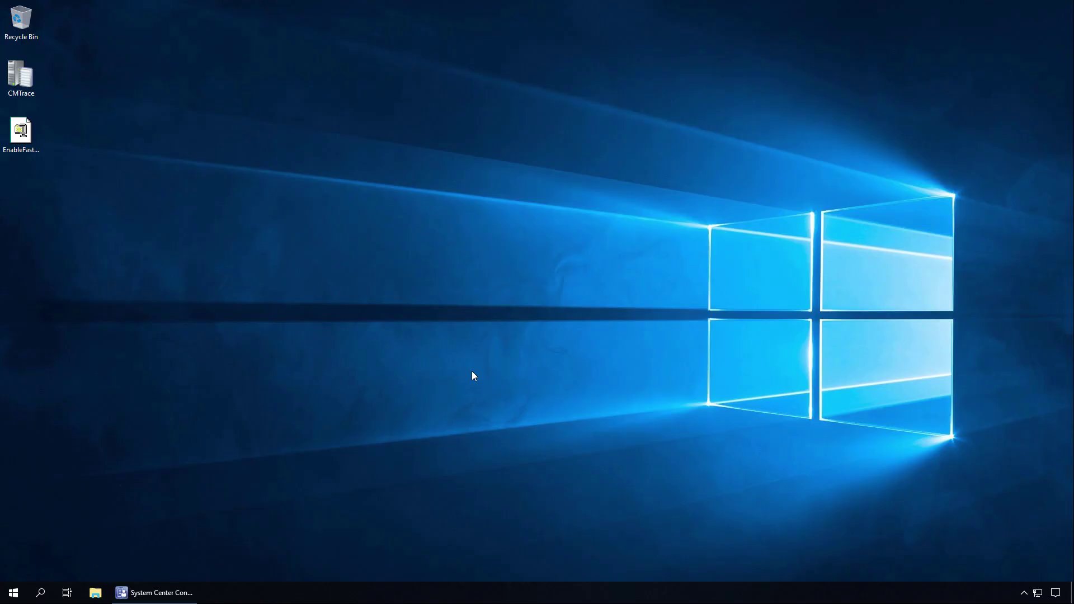
drag(350, 84, 559, 172)
click(510, 271)
text(cd\)
key(Return)
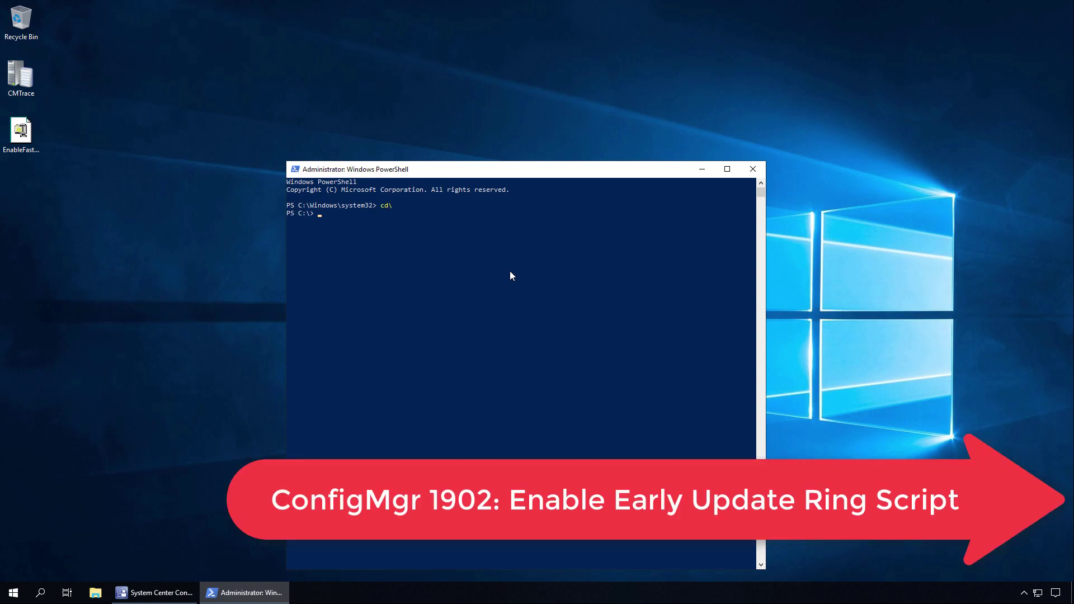
text(cd .\EnableFastRing1902\)
key(Return)
Run the EnableFastUpdateRing1902.ps1 script with corpsccm.prajwal.local as the siteServer value
text(en)
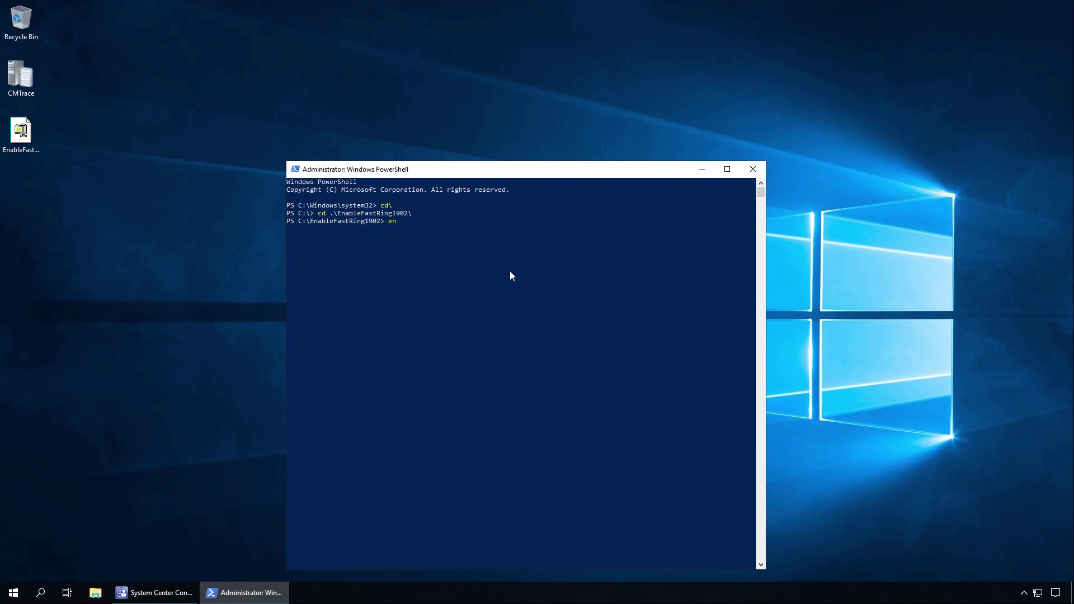
key(Tab)
key(Return)
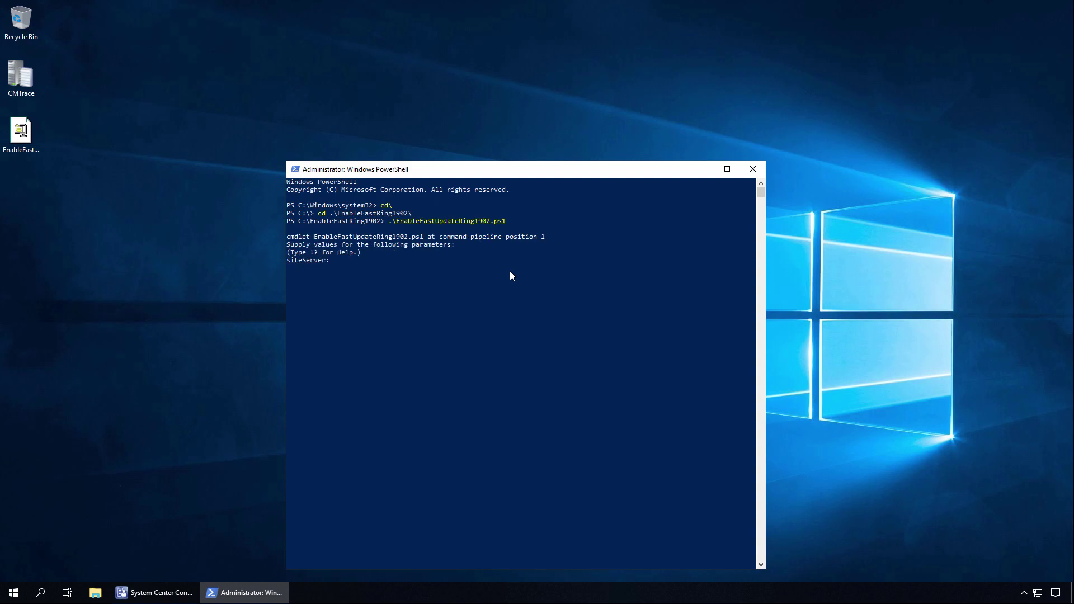
text(corpsccm.prajwal.local)
key(Return)
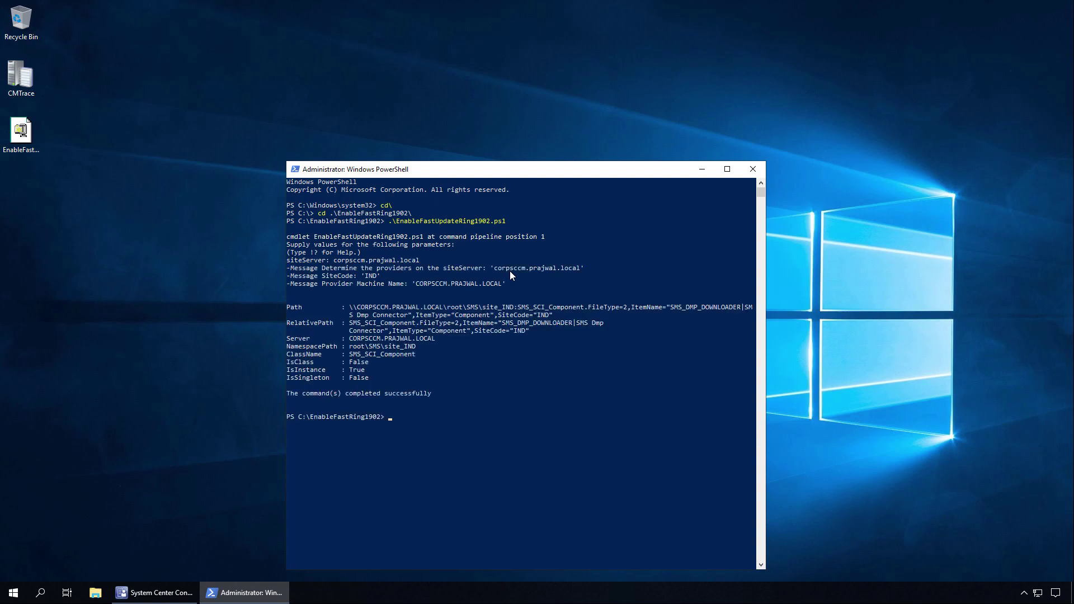
Highlight the script's final status line in the output, clear the selection, and exit PowerShell
drag(287, 393, 435, 395)
click(464, 417)
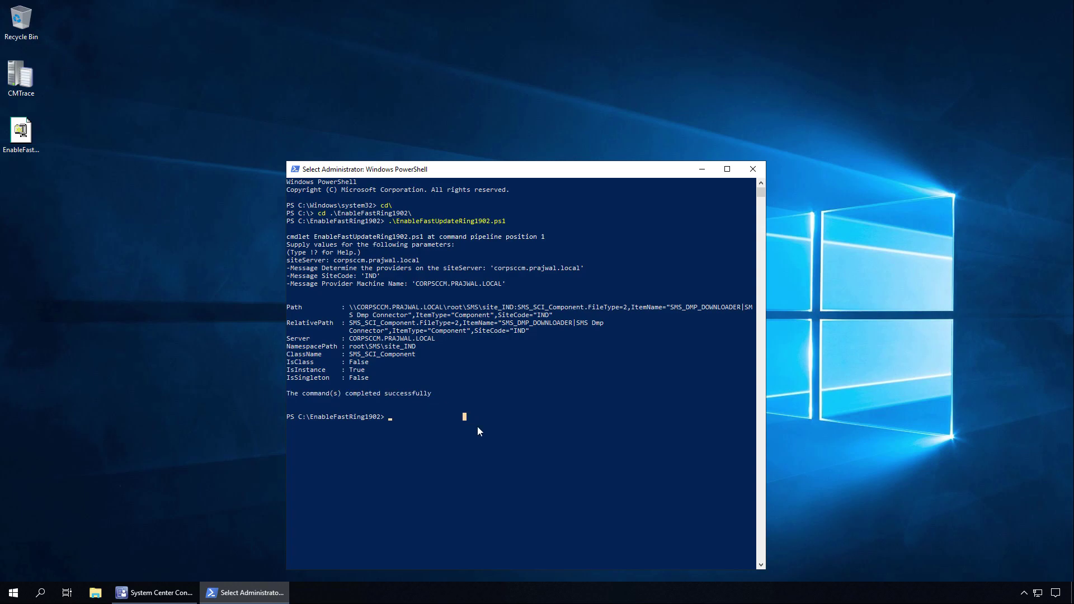
key(Escape)
text(exit)
key(Return)
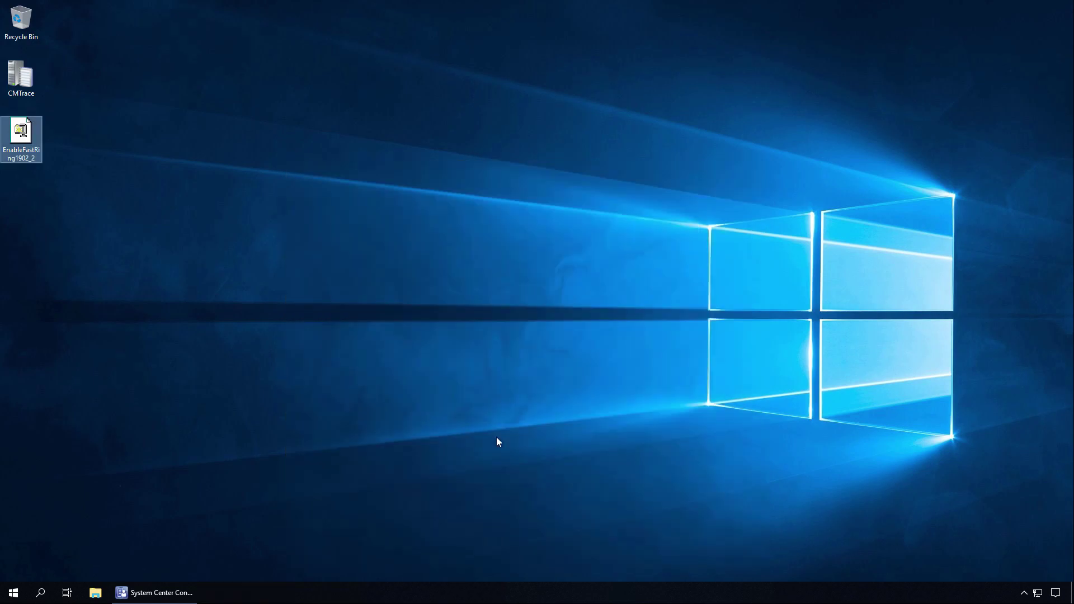
Return to the Configuration Manager console, check for updates, and dismiss the information message
click(180, 592)
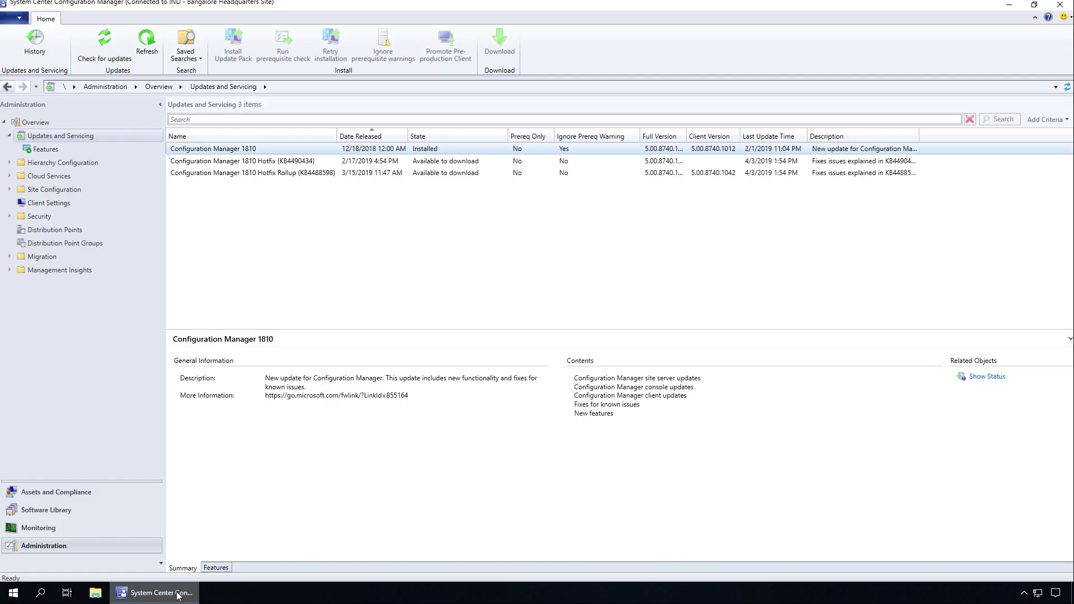
click(110, 55)
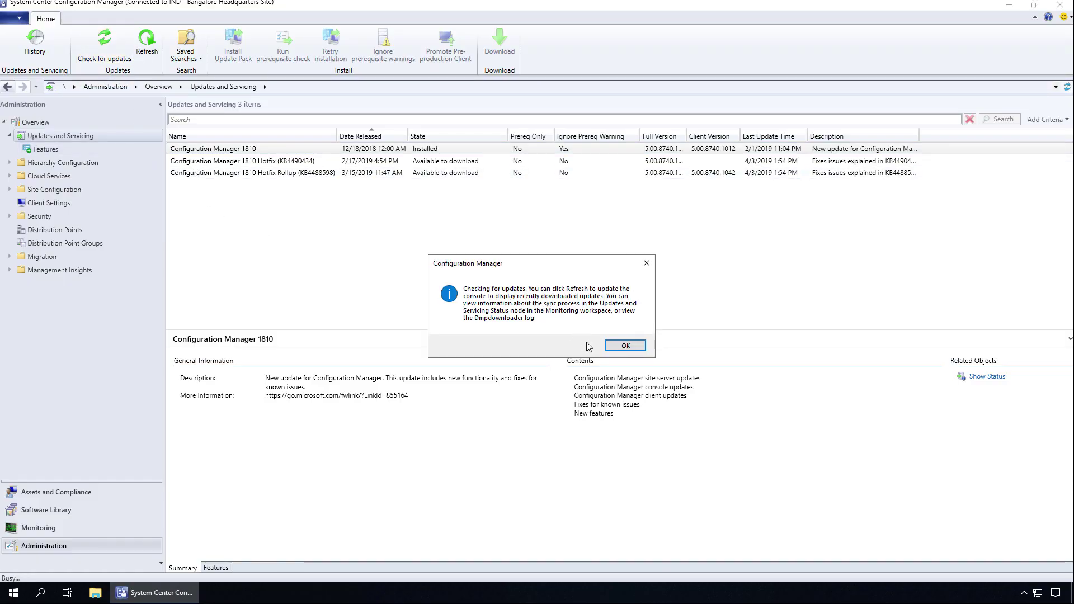
click(627, 347)
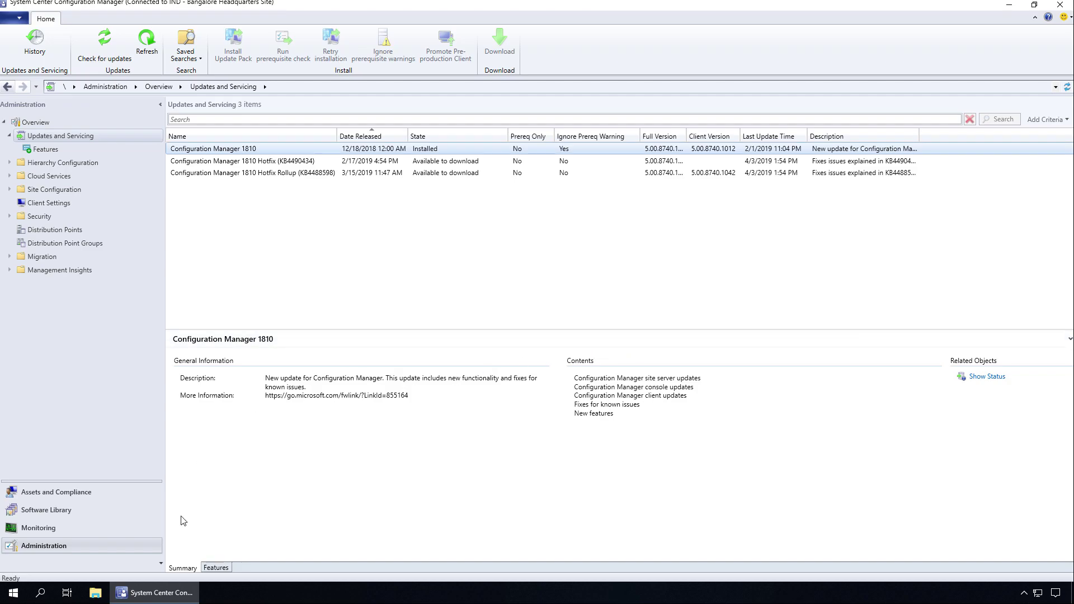
Launch CMTrace from the desktop and browse for a log file in C:\Program Files\Microsoft Configuration Manager
click(167, 593)
double_click(34, 84)
click(101, 110)
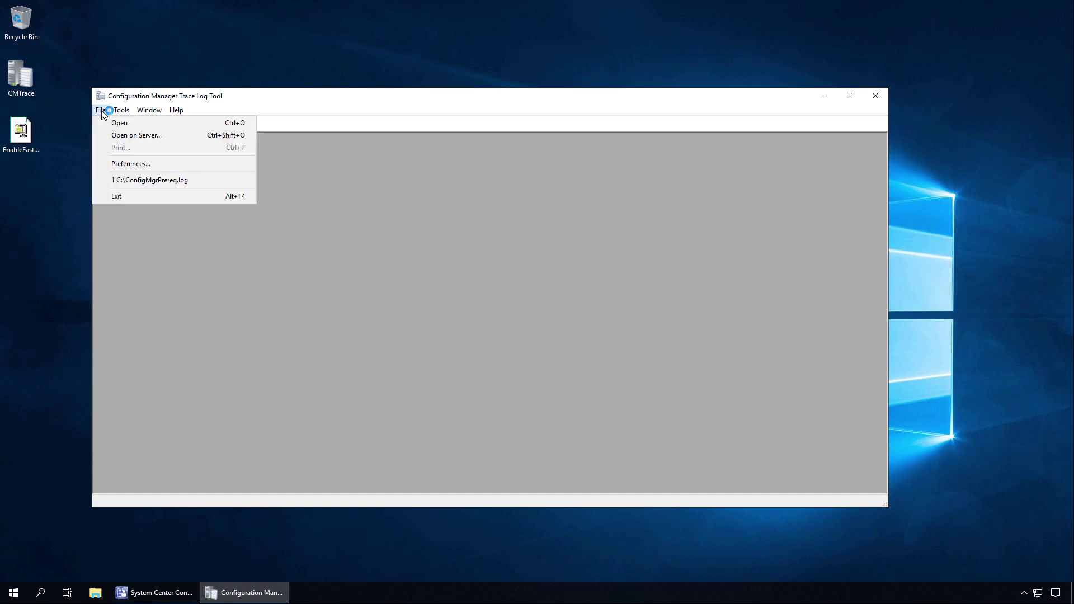
click(131, 124)
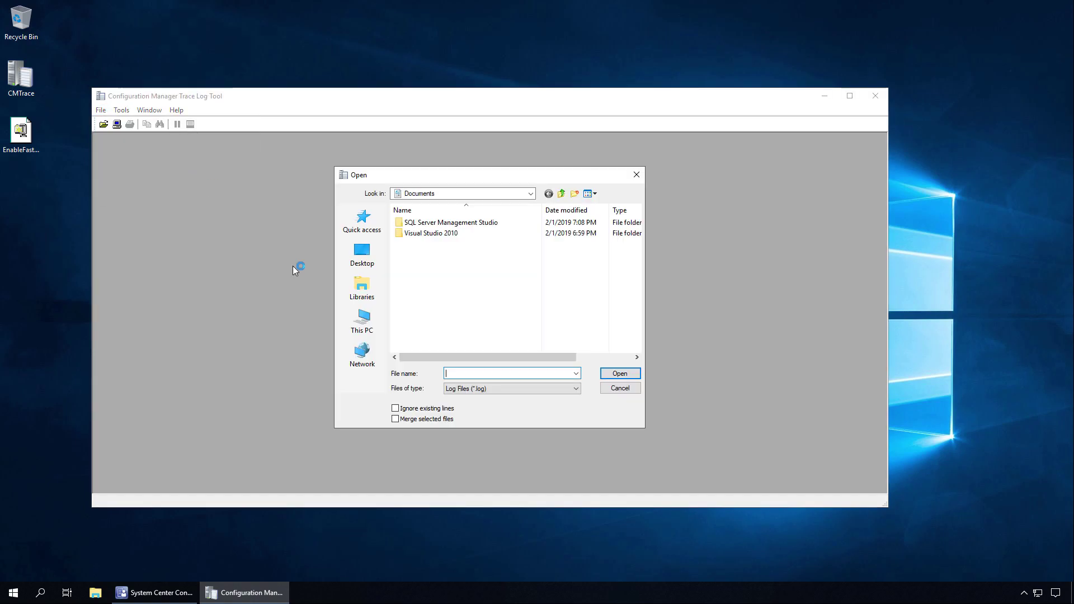
click(362, 319)
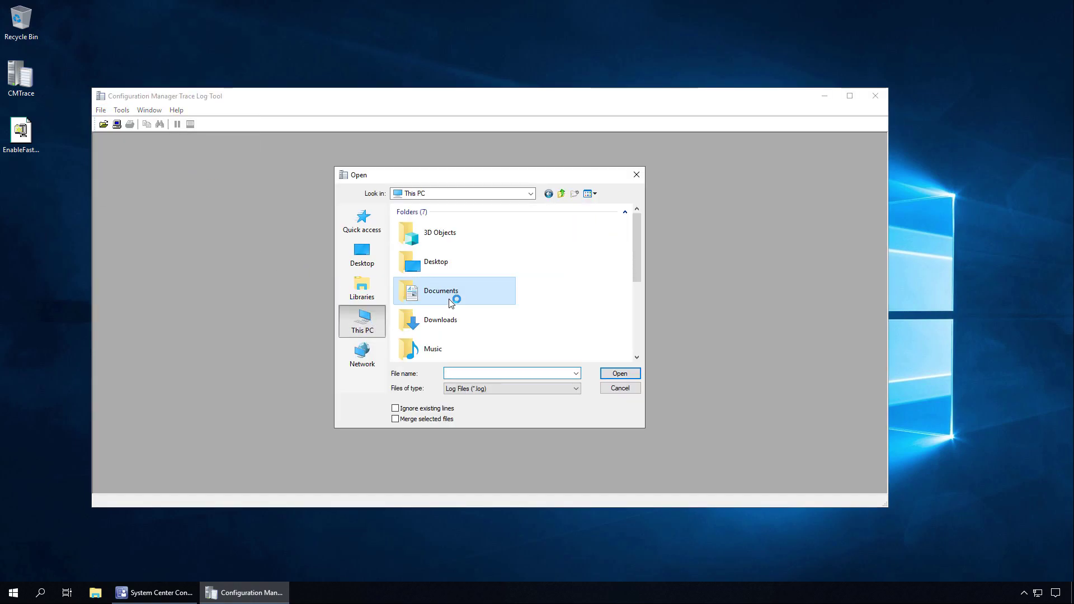
scroll(448, 307, down, 3)
double_click(451, 282)
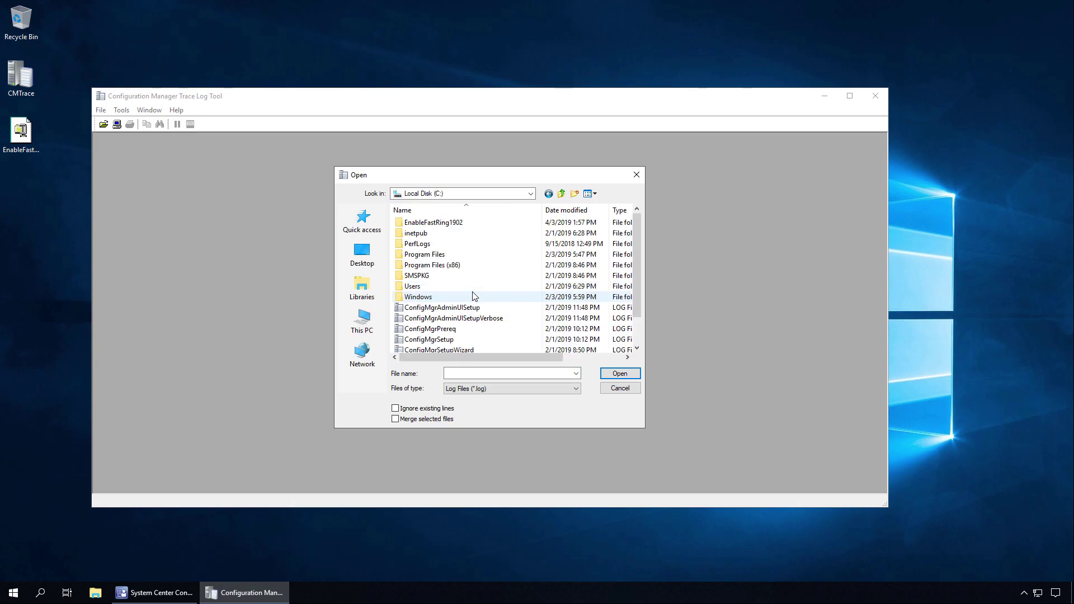
double_click(463, 255)
double_click(486, 254)
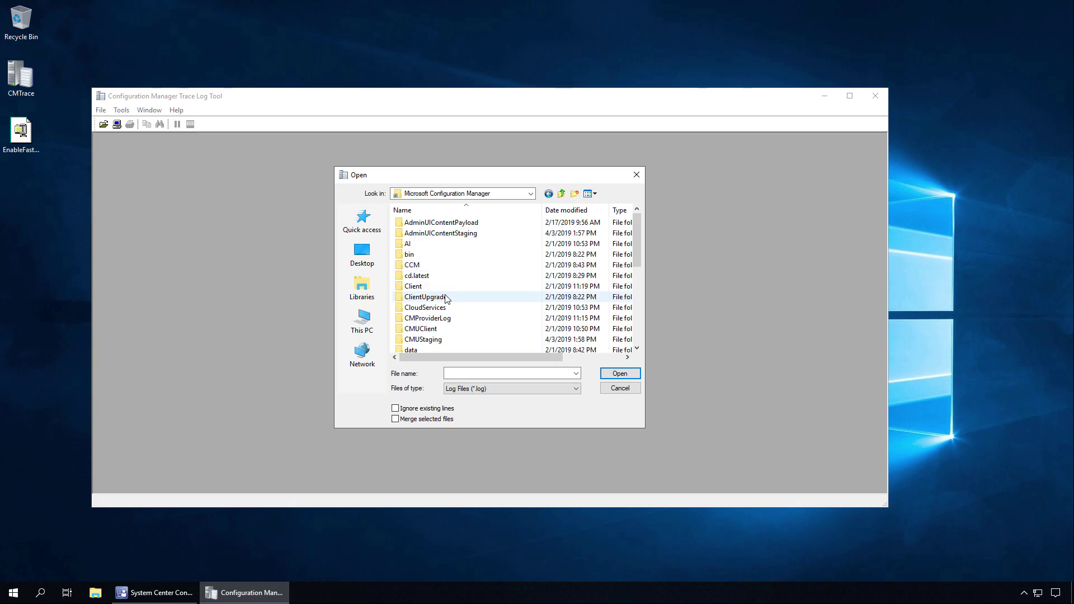
Open dmpdownloader.log from the Logs folder of Microsoft Configuration Manager
scroll(446, 299, down, 3)
double_click(463, 297)
click(539, 312)
click(481, 373)
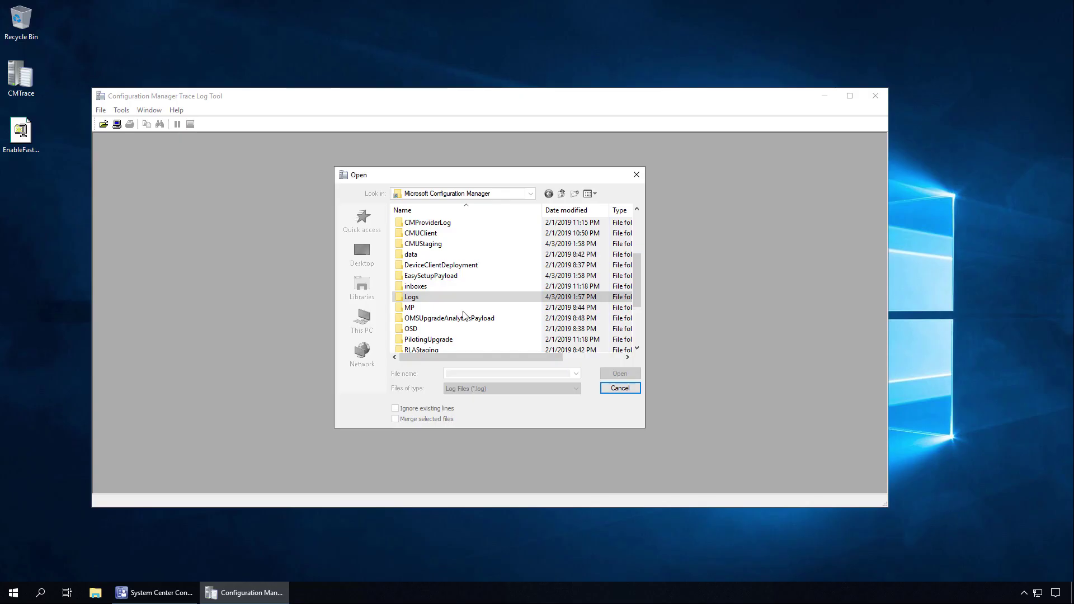
click(446, 297)
scroll(446, 297, down, 2)
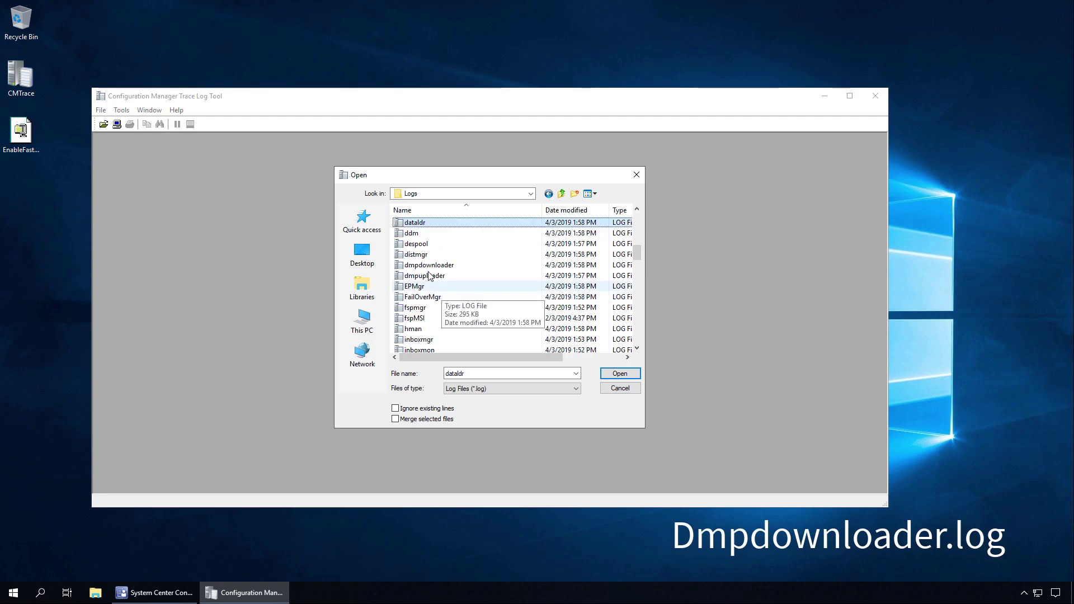
double_click(446, 265)
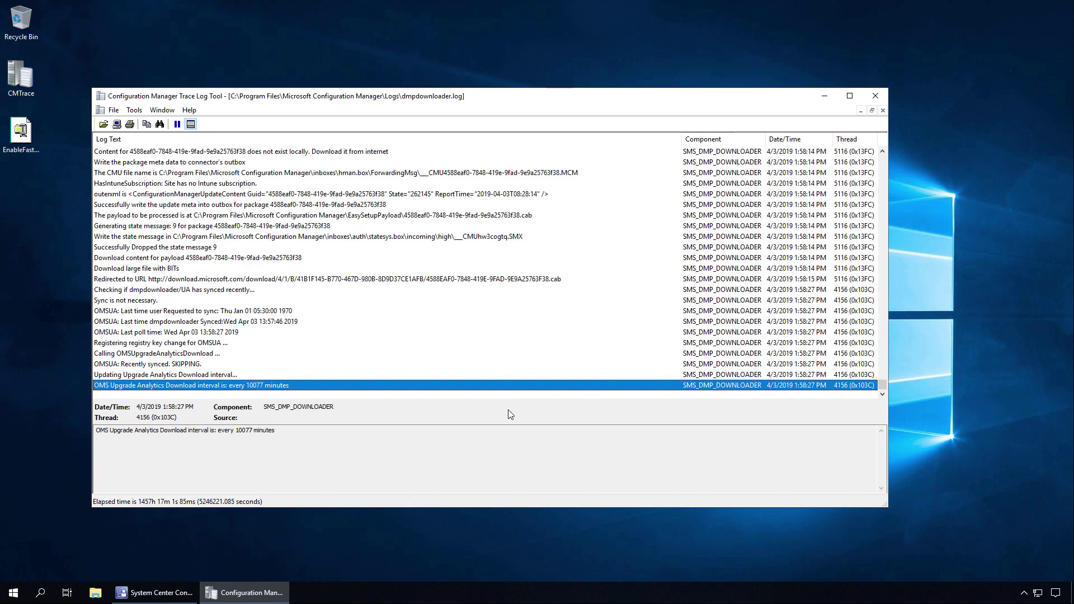
Examine the log entries about the payload content download, the BITS transfer, and the redirect URL
click(191, 258)
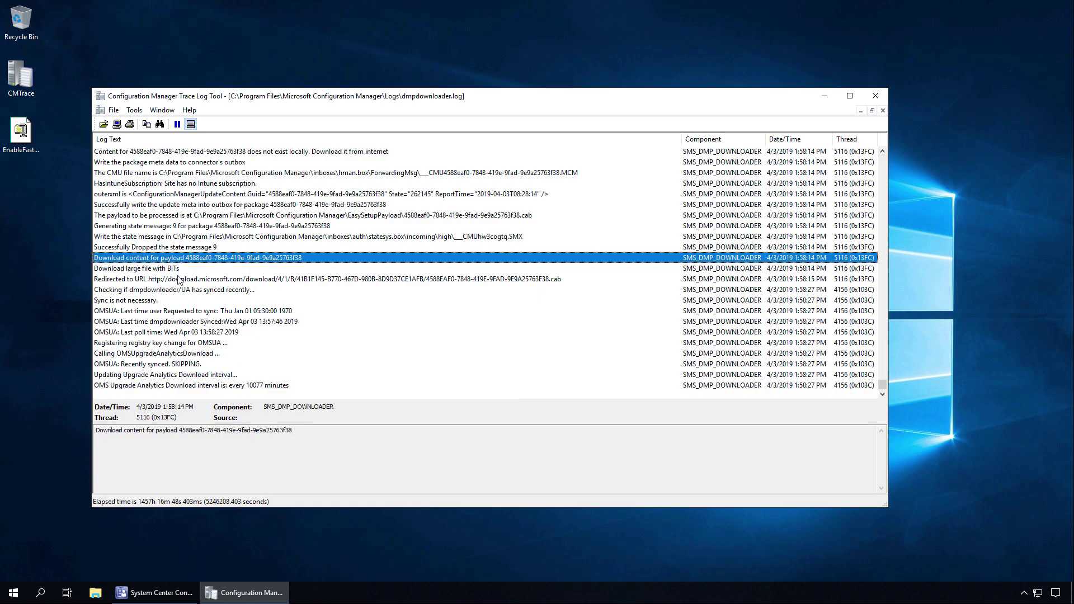
click(173, 270)
click(175, 281)
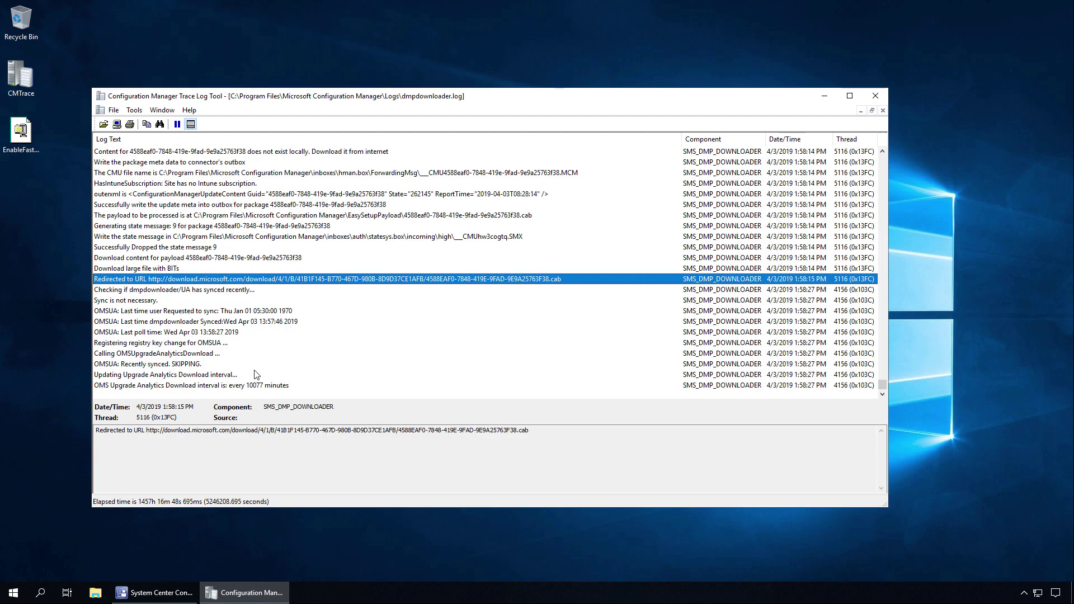
Switch back to the Configuration Manager console, refresh the Updates and Servicing list, and select Configuration Manager 1902
click(177, 593)
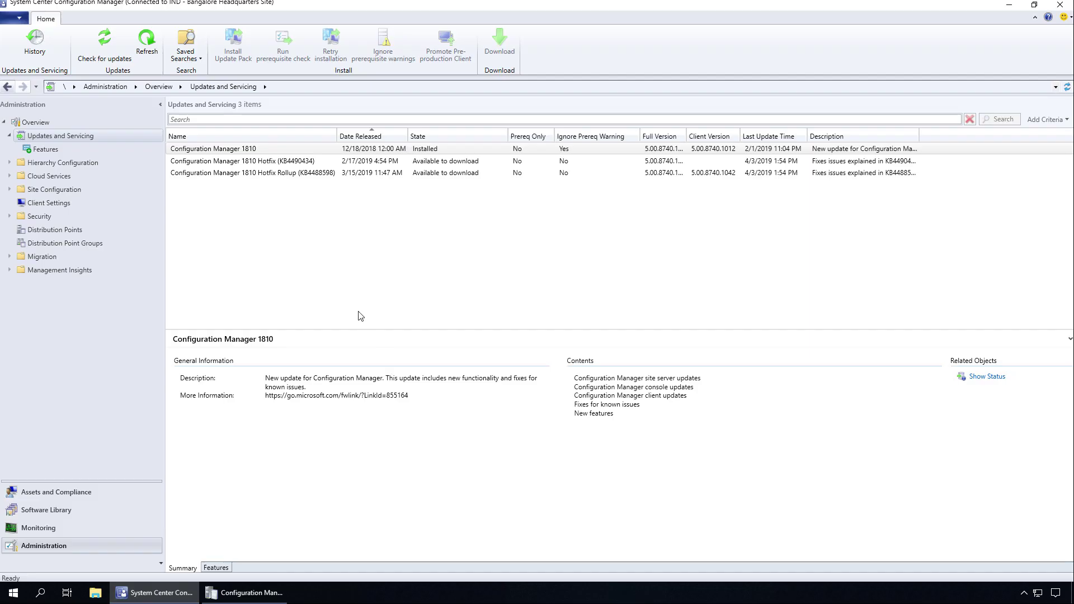
click(148, 50)
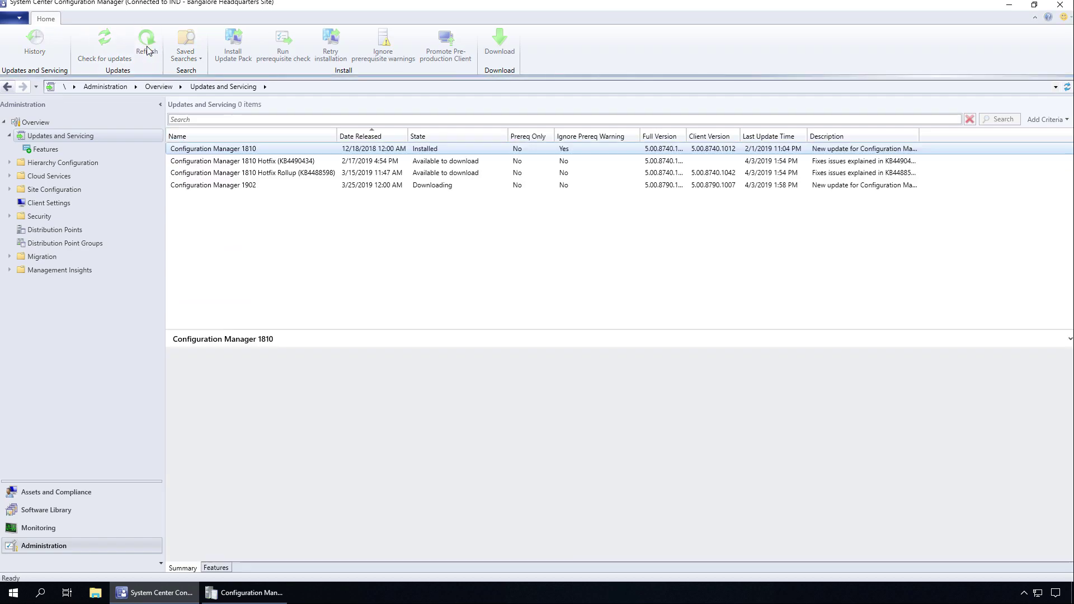
click(247, 186)
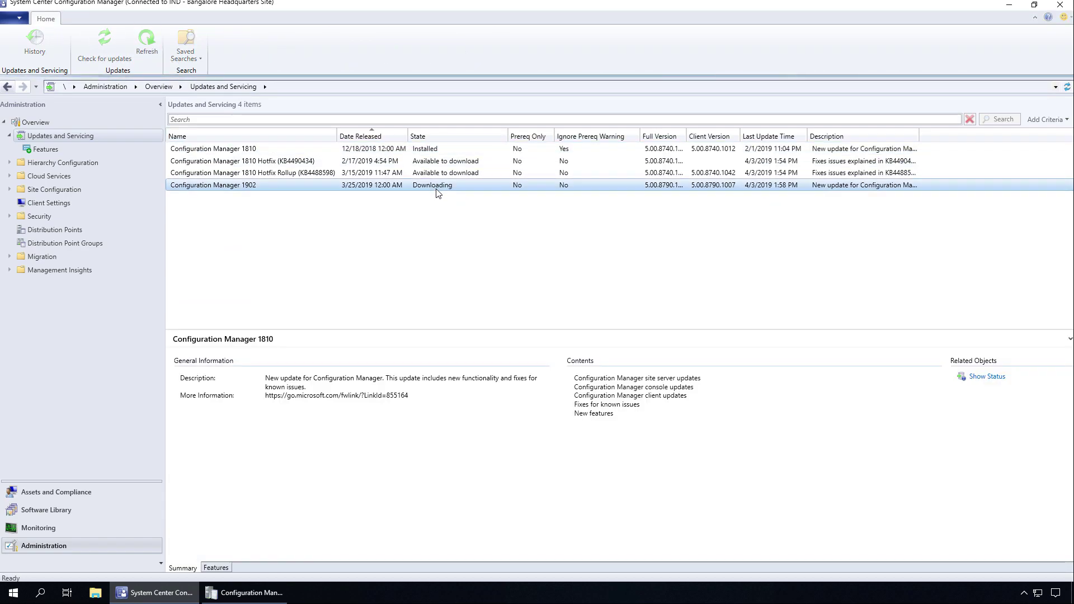
Return to dmpdownloader.log, place its window below the updates list, and examine the newest entries about the payload's signature verification and extraction
click(249, 592)
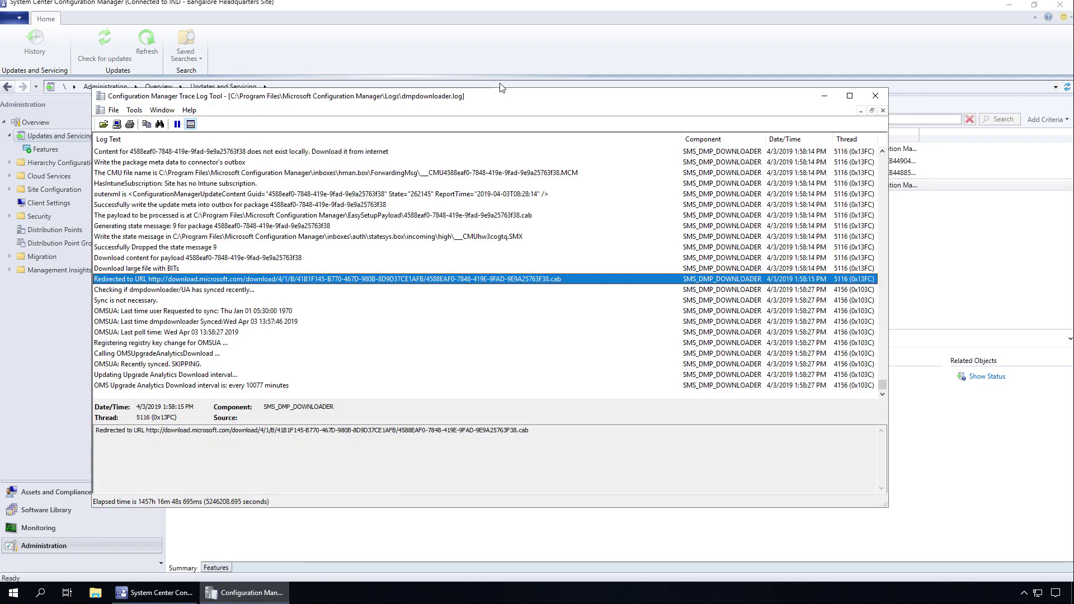
drag(544, 222, 557, 216)
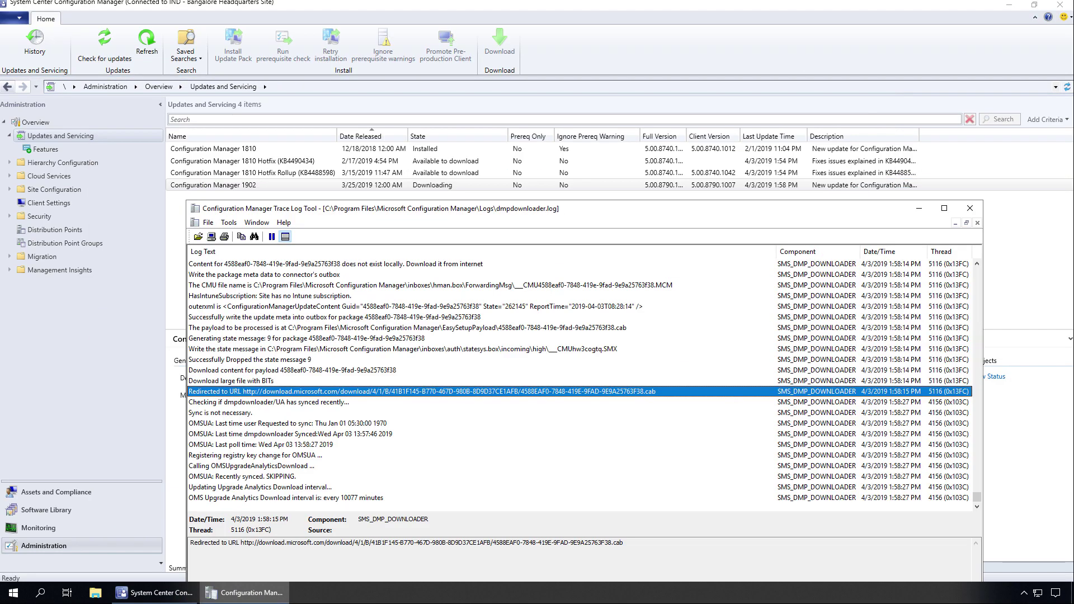
click(285, 498)
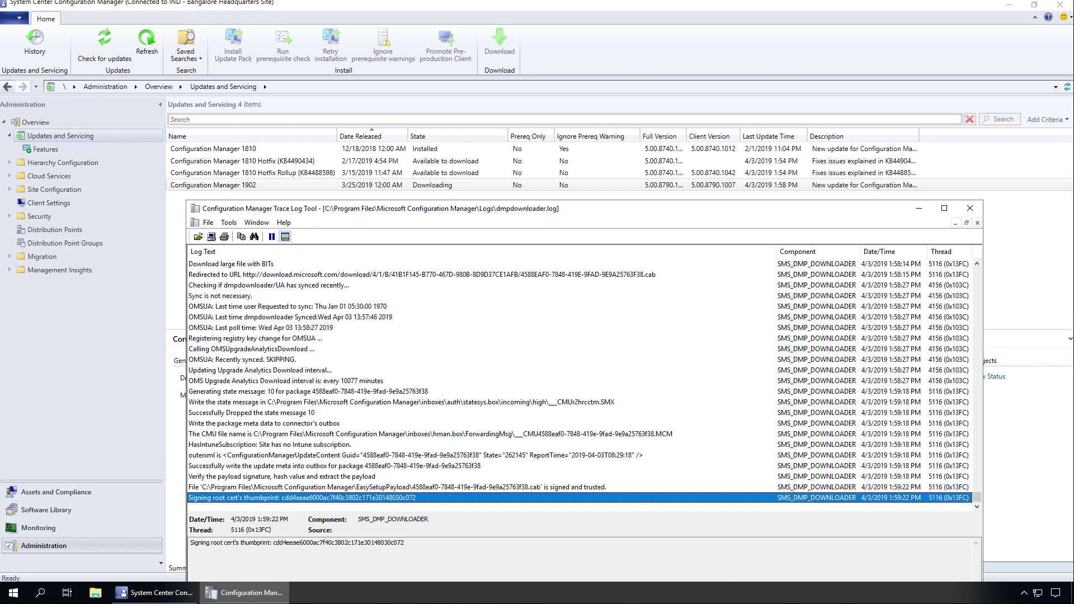
click(397, 486)
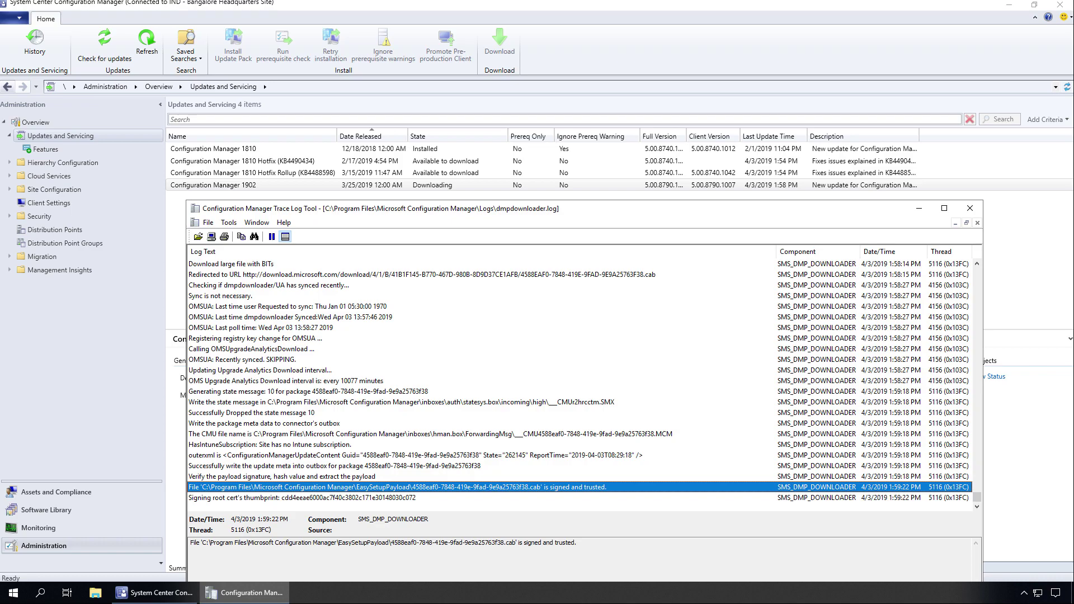
click(303, 498)
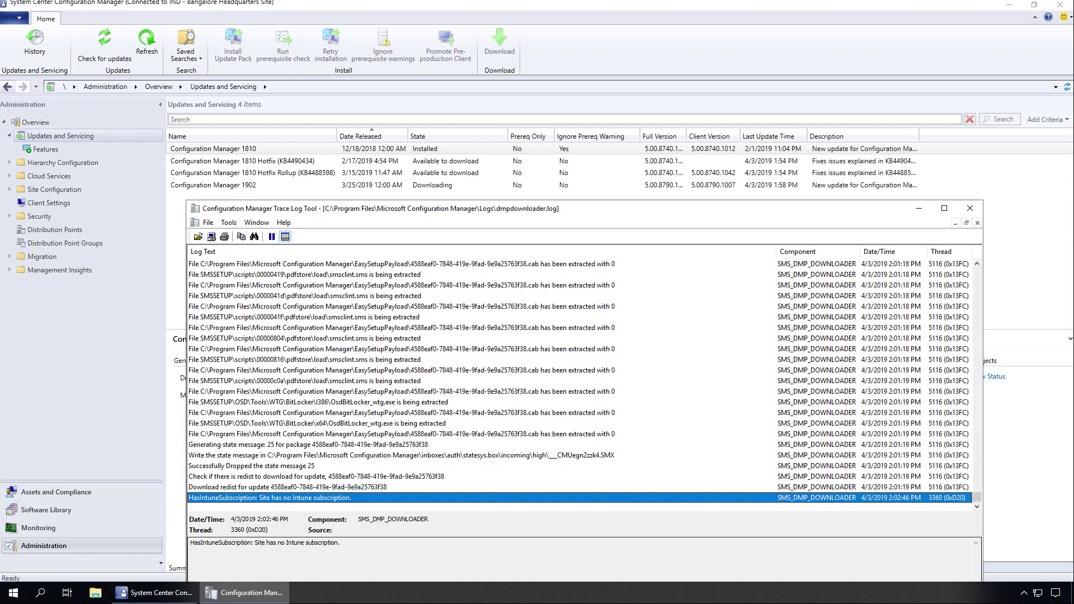
Check the 1902 download state by refreshing the Updates and Servicing list and reviewing the latest dmpdownloader.log entries
click(146, 42)
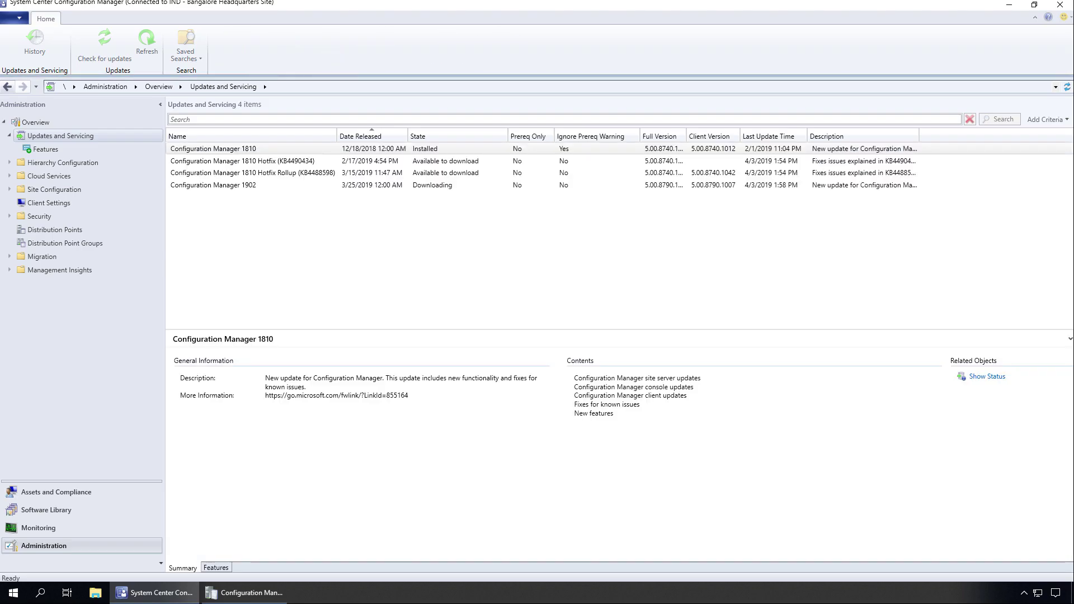
click(246, 593)
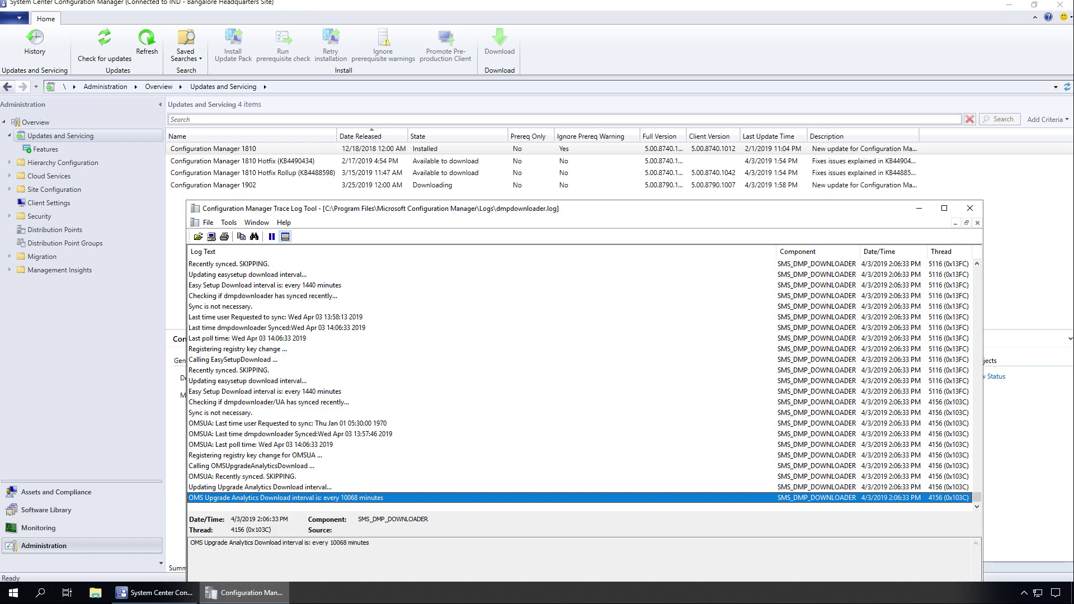
key(alt+Tab)
click(147, 42)
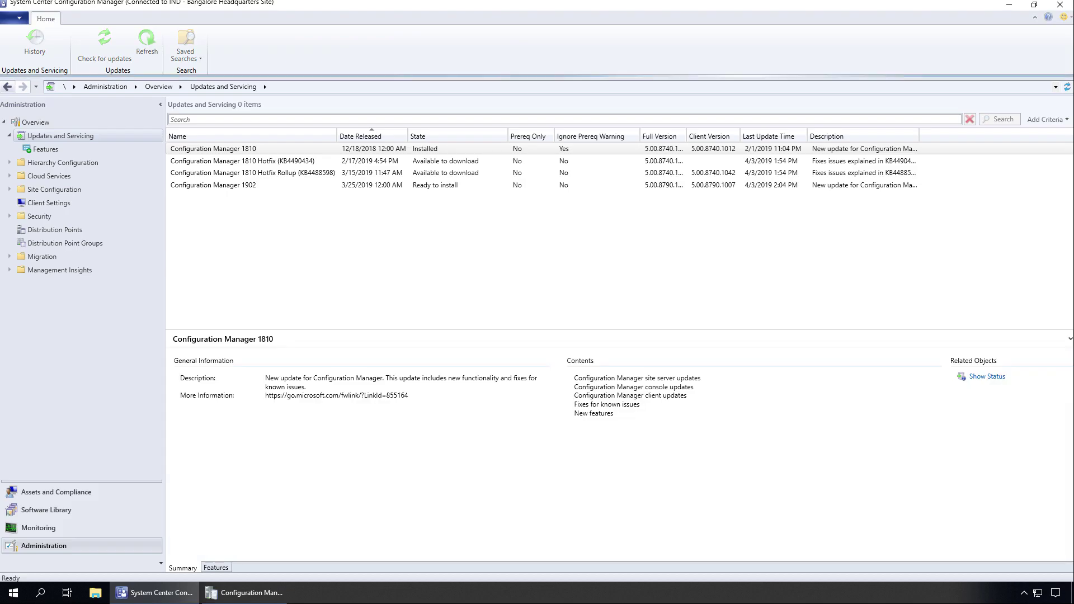
Run the prerequisite check for the Configuration Manager 1902 update and reselect that update
click(214, 184)
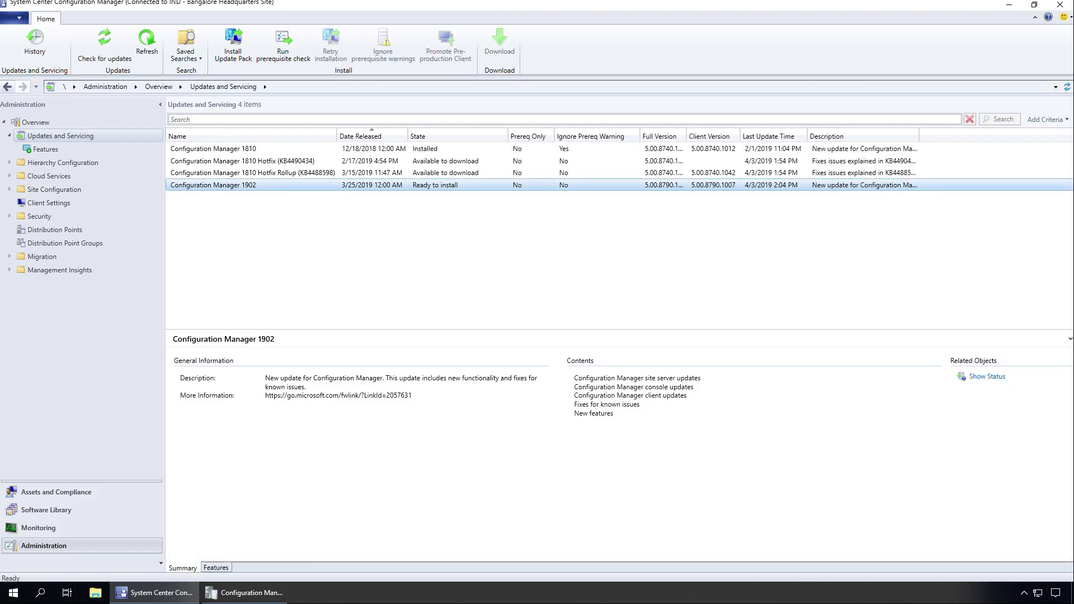
right_click(278, 185)
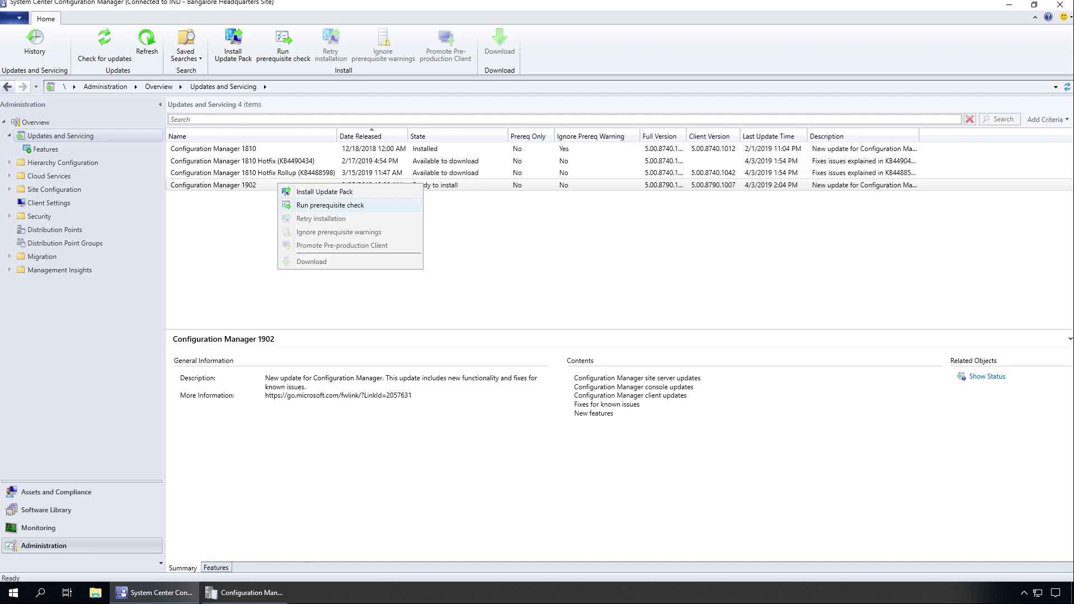
click(330, 205)
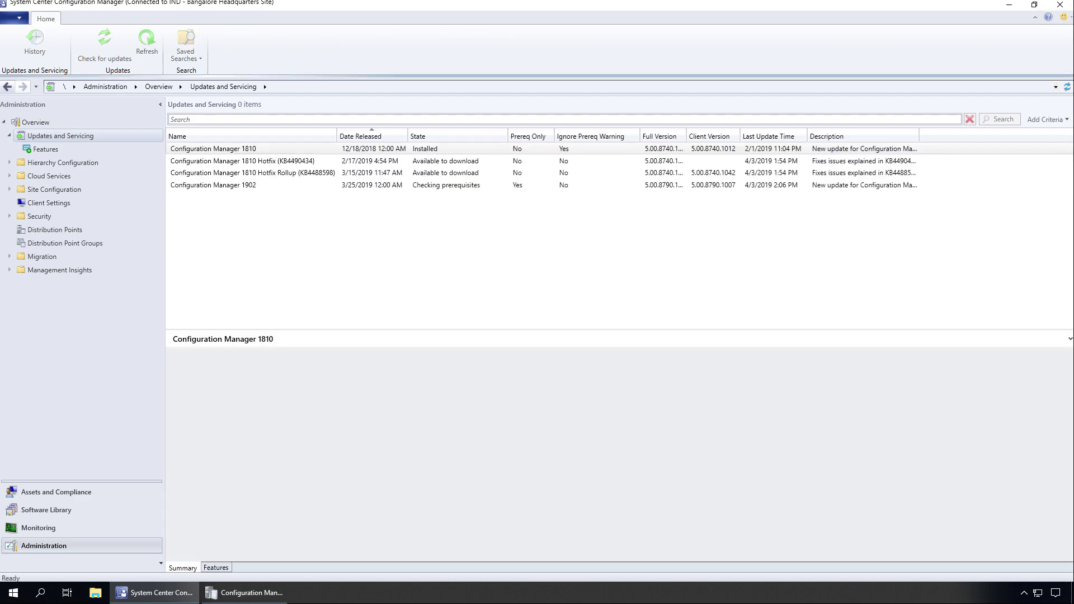
click(213, 186)
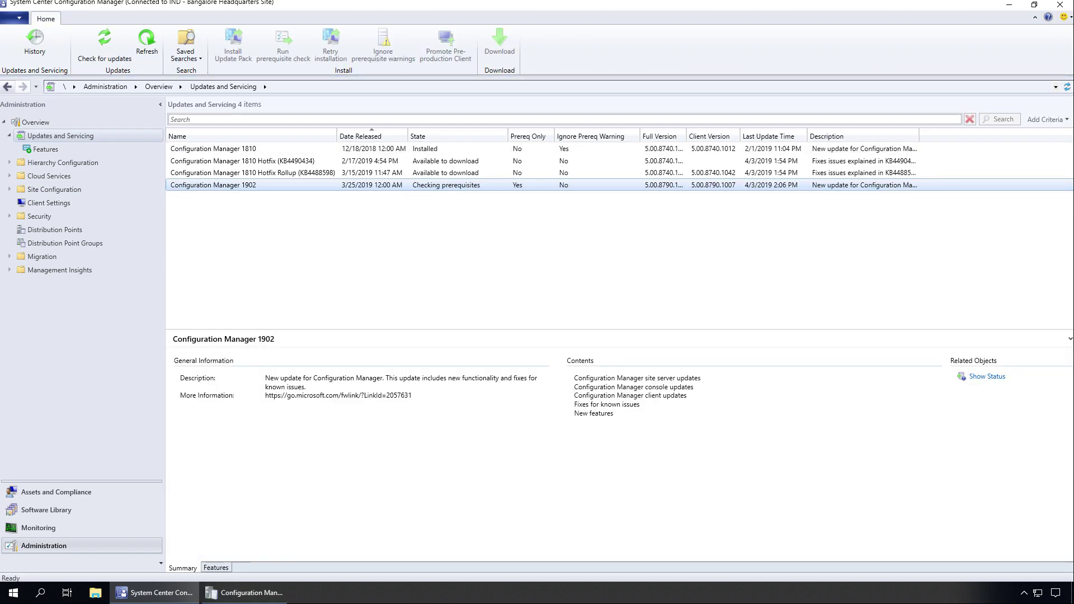
Switch to File Explorer and open ConfigMgrPrereq.log from Local Disk (C:)
click(95, 593)
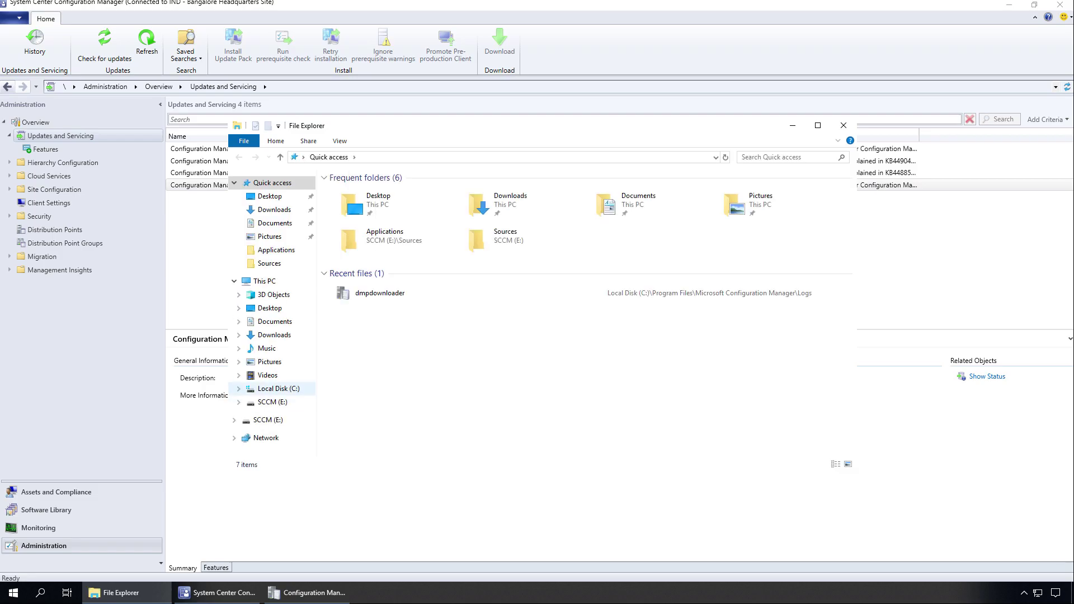
click(278, 388)
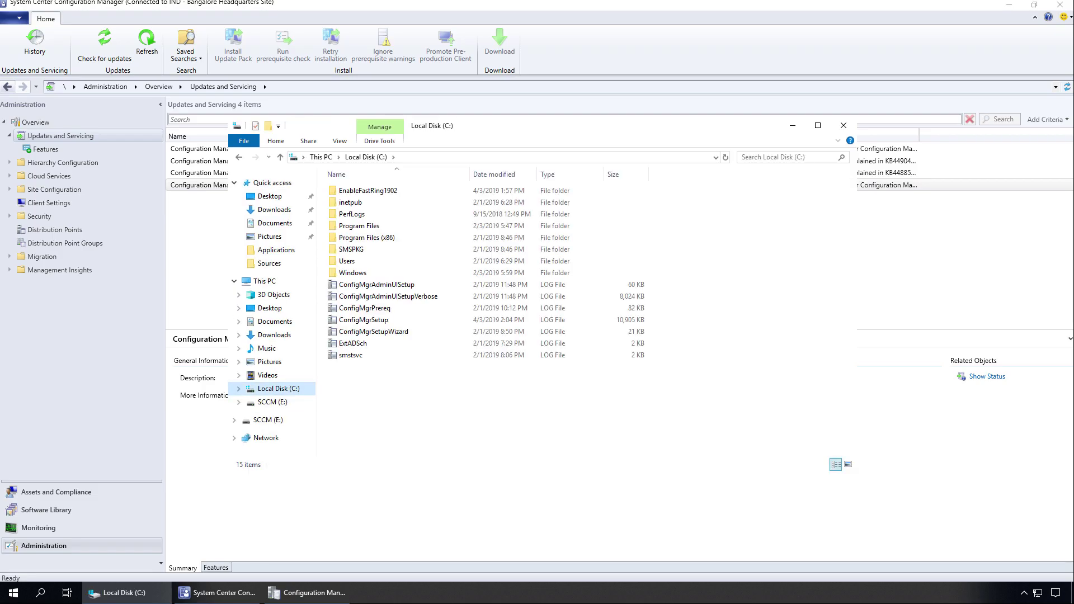
double_click(364, 308)
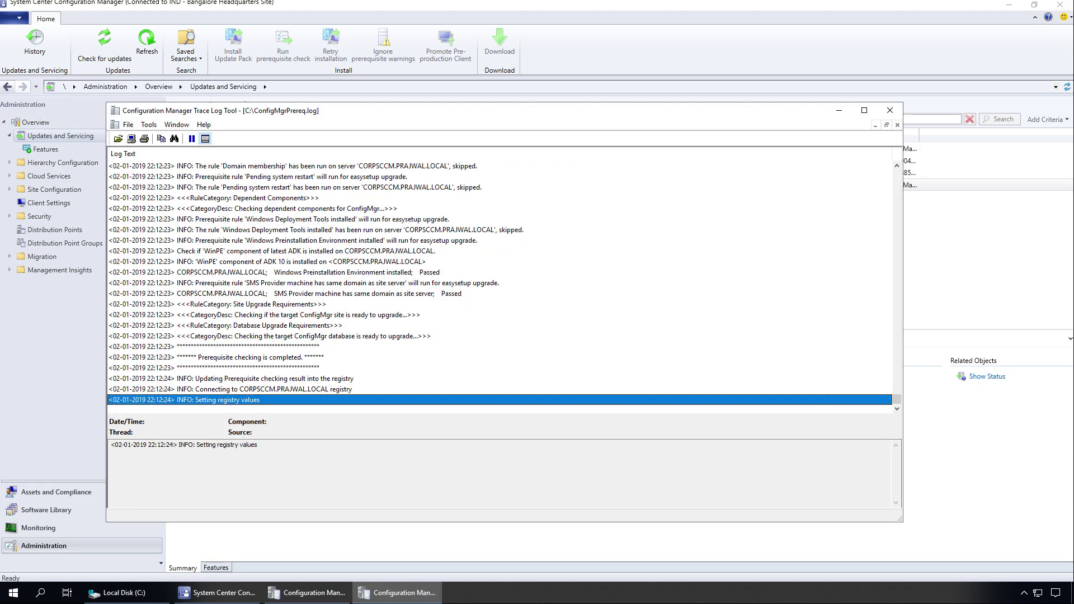
Place the ConfigMgrPrereq.log window below the updates list and examine its entries about database upgrade readiness and prerequisite check completion
click(397, 592)
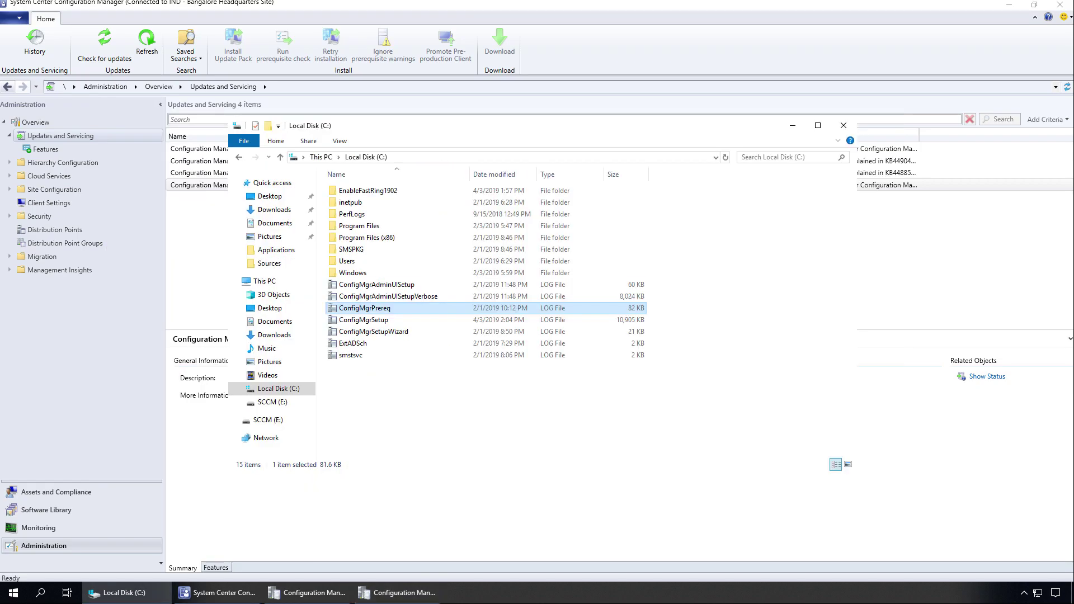
key(alt+Tab)
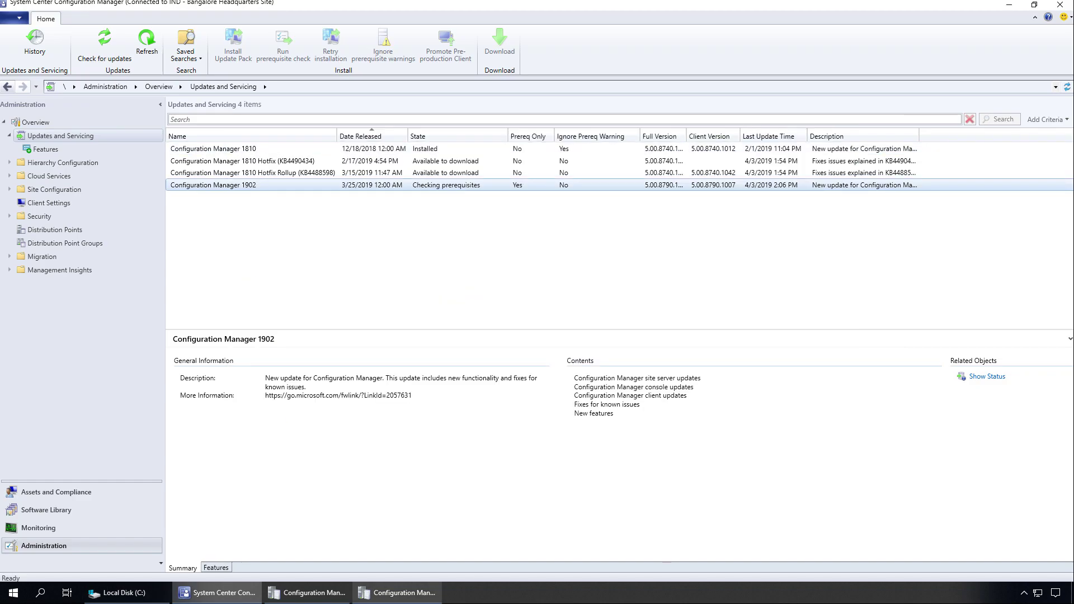
click(397, 592)
mouse_move(326, 108)
mouse_down()
mouse_move(408, 209)
mouse_move(392, 211)
mouse_up()
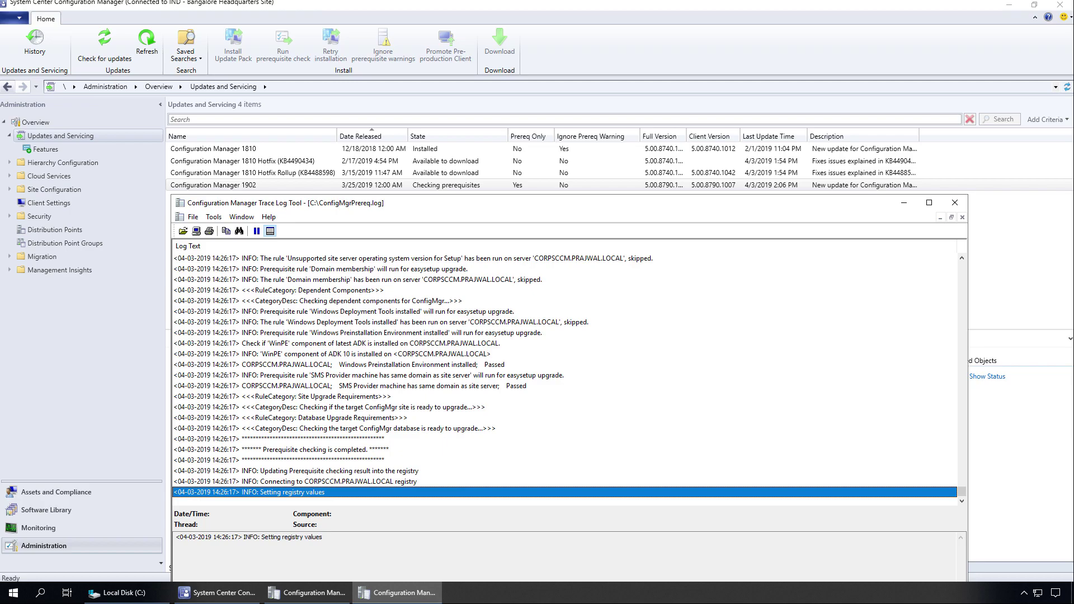
click(336, 428)
click(249, 492)
Refresh the Updates and Servicing list, select Configuration Manager 1902, and widen the State column to show its full text
click(147, 43)
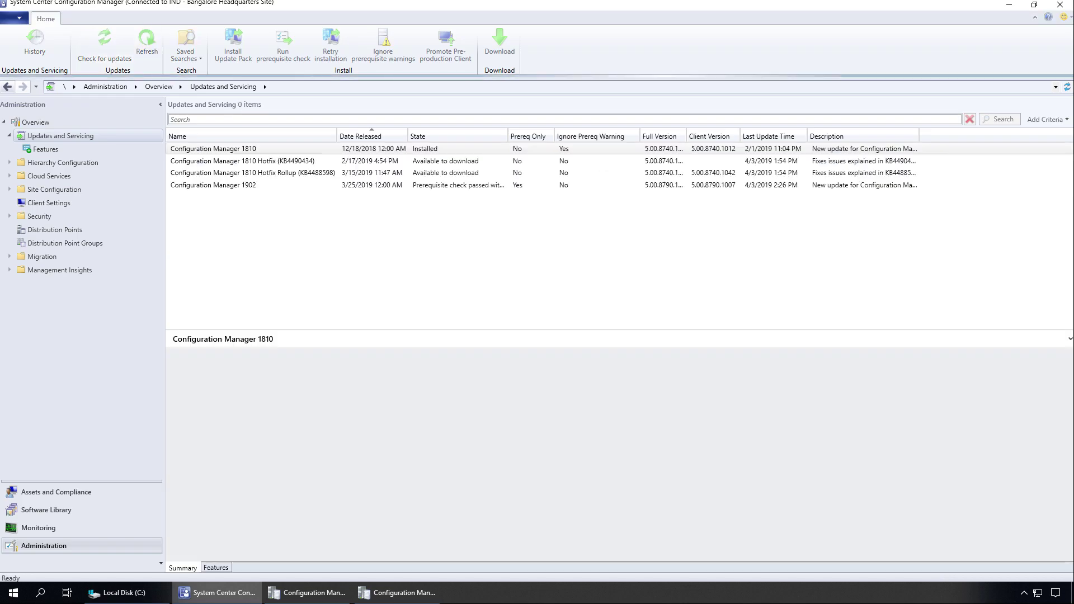
click(213, 185)
drag(507, 136, 587, 136)
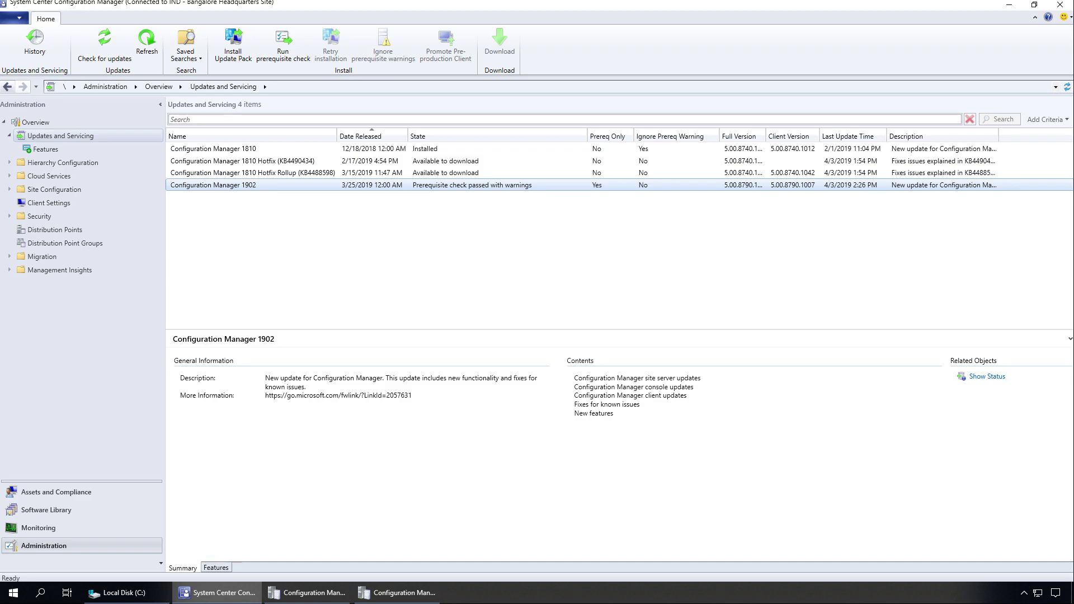
right_click(256, 184)
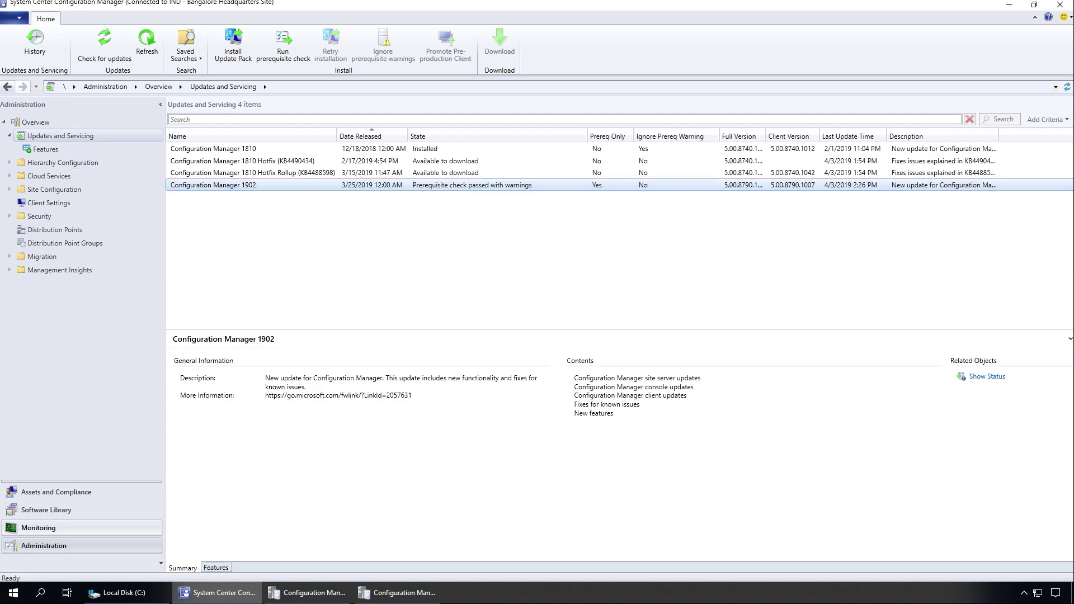
Show the detailed installation status of Configuration Manager 1902 from Updates and Servicing Status in the Monitoring workspace
click(38, 528)
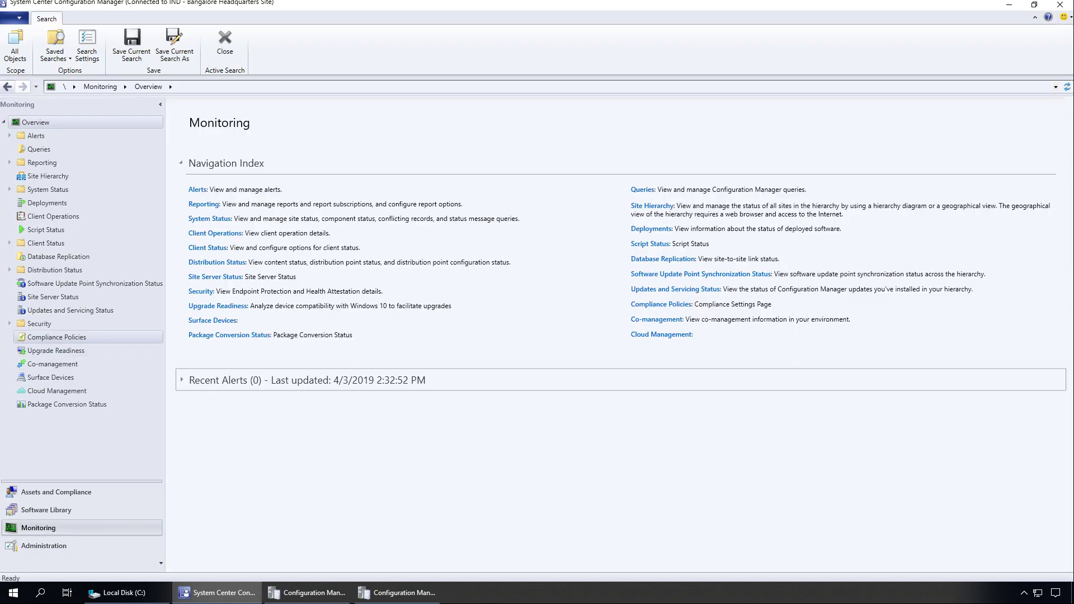
click(70, 310)
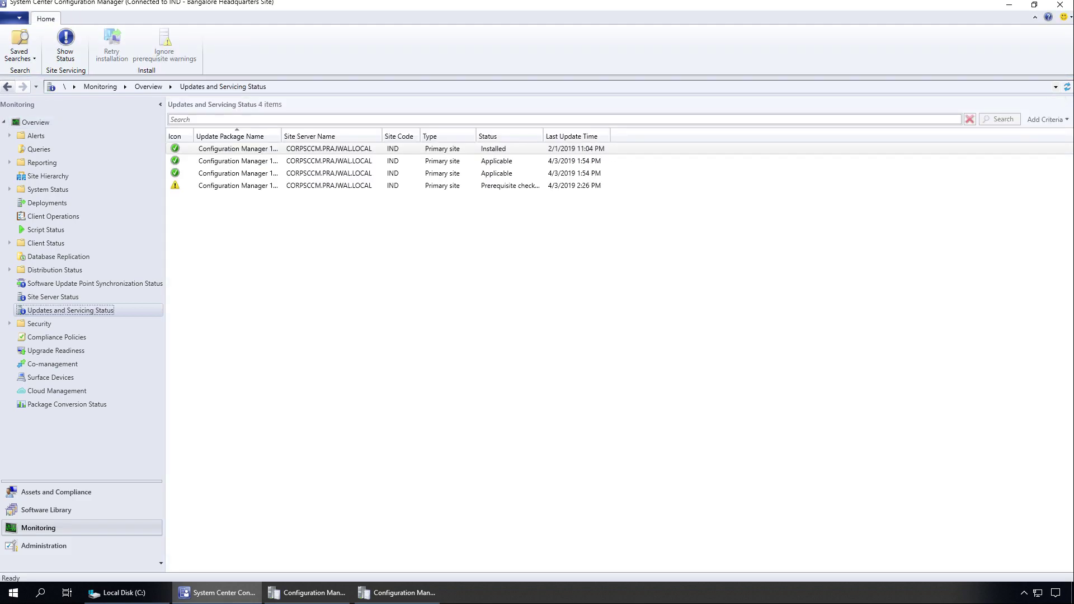
right_click(324, 185)
click(341, 192)
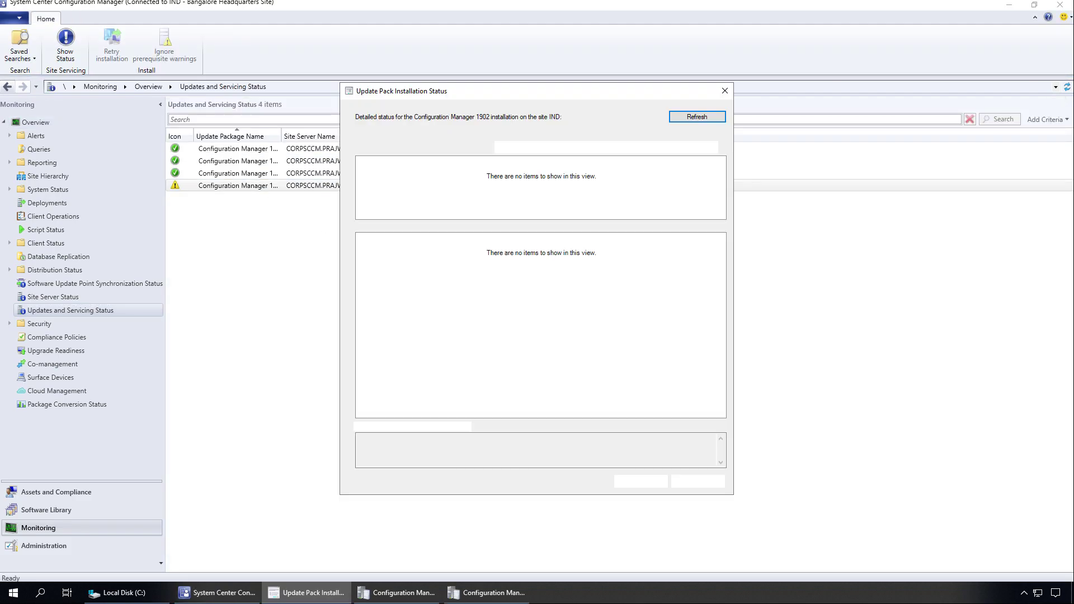
Examine the Prerequisite Check results and the description of the potential SQL Server performance issue, then close the status details
click(391, 175)
click(393, 193)
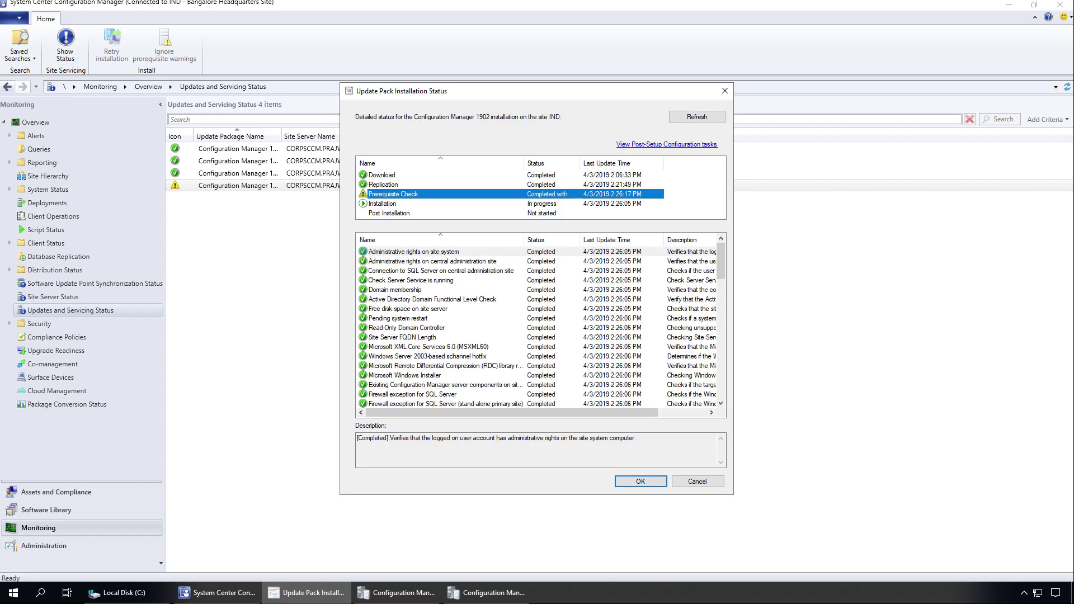
scroll(539, 328, down, 10)
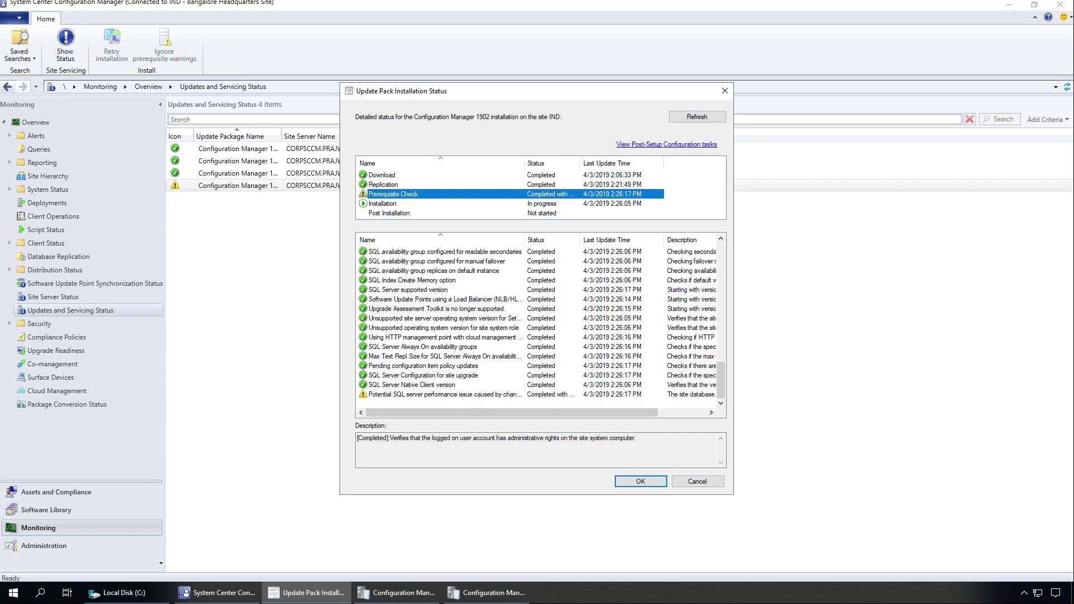
click(444, 394)
drag(488, 446, 357, 438)
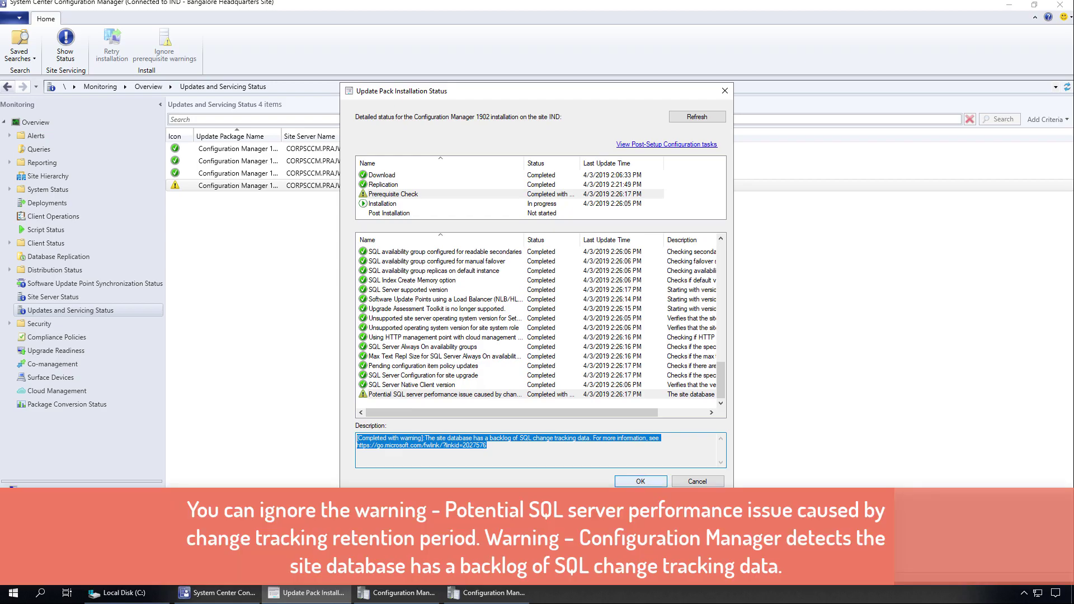
key(Return)
Start Install Update Pack for Configuration Manager 1902 from the Administration workspace, choosing to ignore prerequisite check warnings
key(ctrl+4)
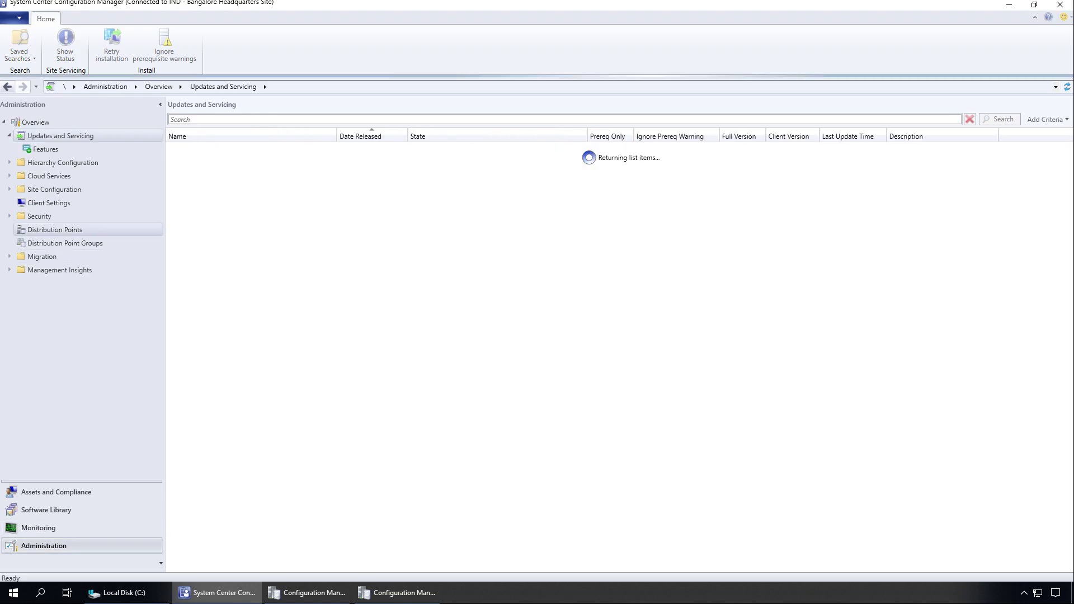
click(213, 184)
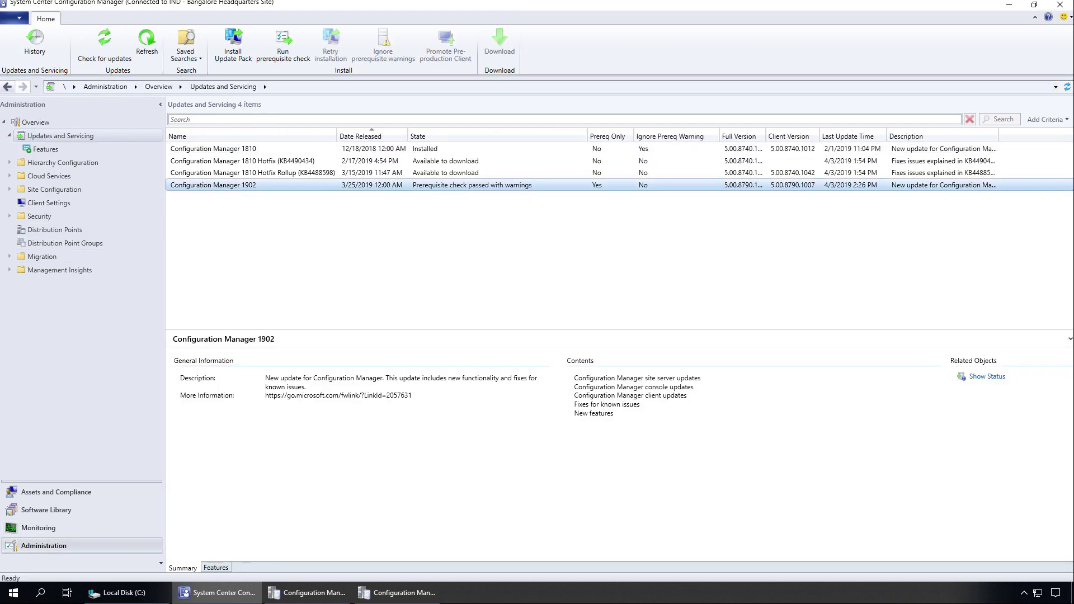
right_click(448, 187)
key(Return)
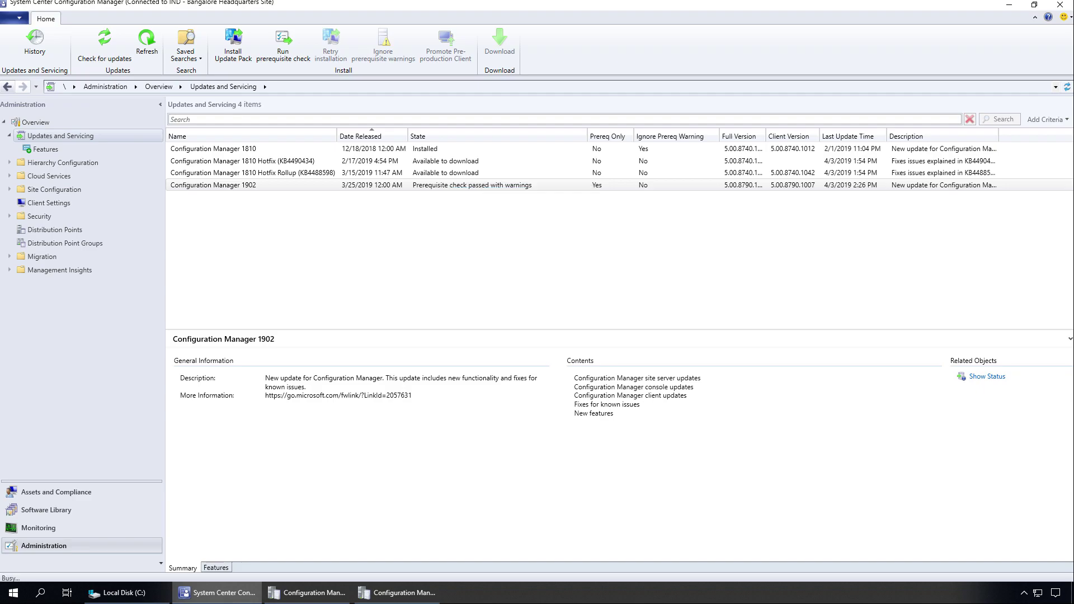
click(423, 367)
key(Return)
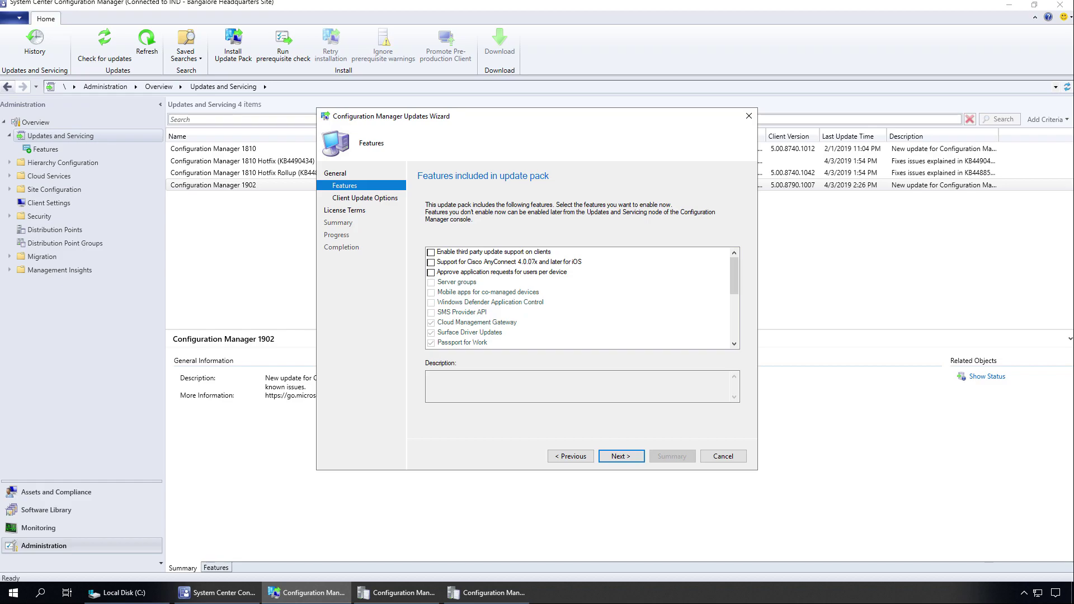
Complete the updates wizard with the default features and Upgrade without validating, accepting the License Terms and Privacy Statement
key(Return)
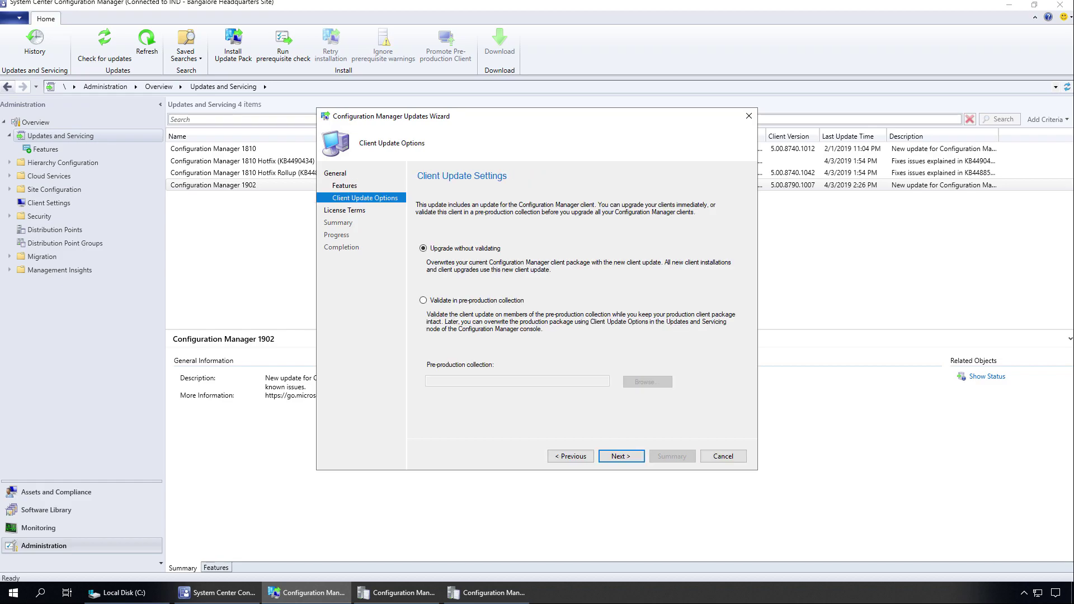
key(Return)
key(space)
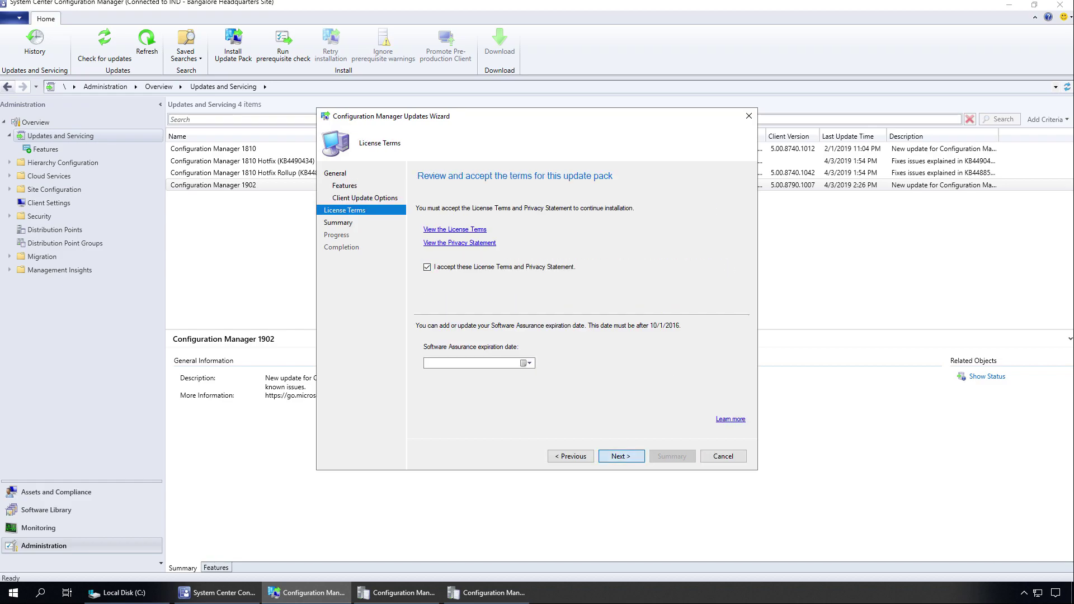
key(Return)
key(Return)
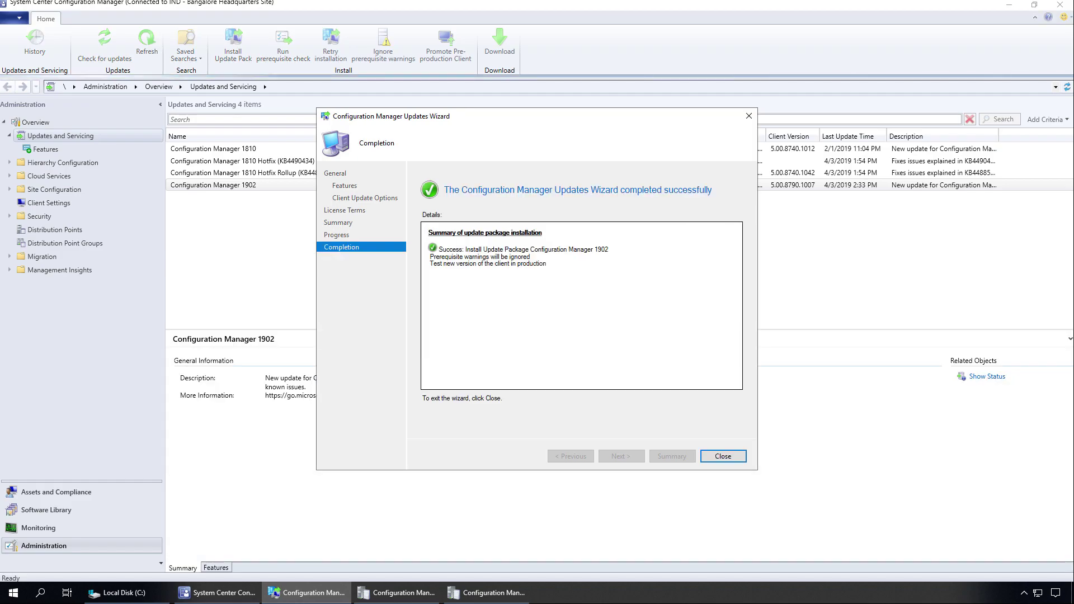
key(Return)
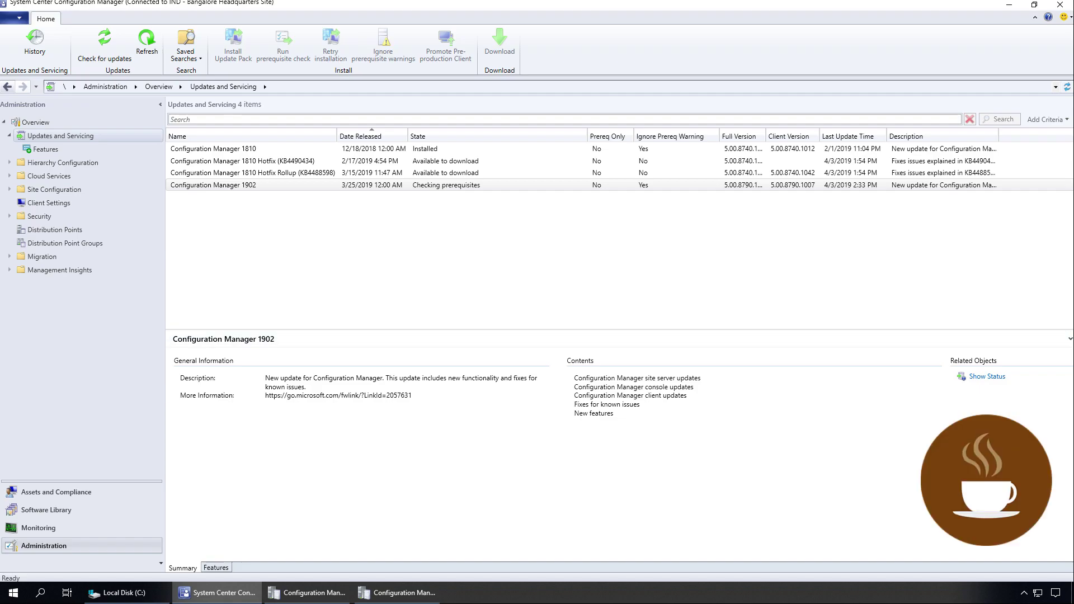
Open CMUpdate.log from the Logs folder in Configuration Manager Trace Log Tool to follow the update's progress
click(118, 592)
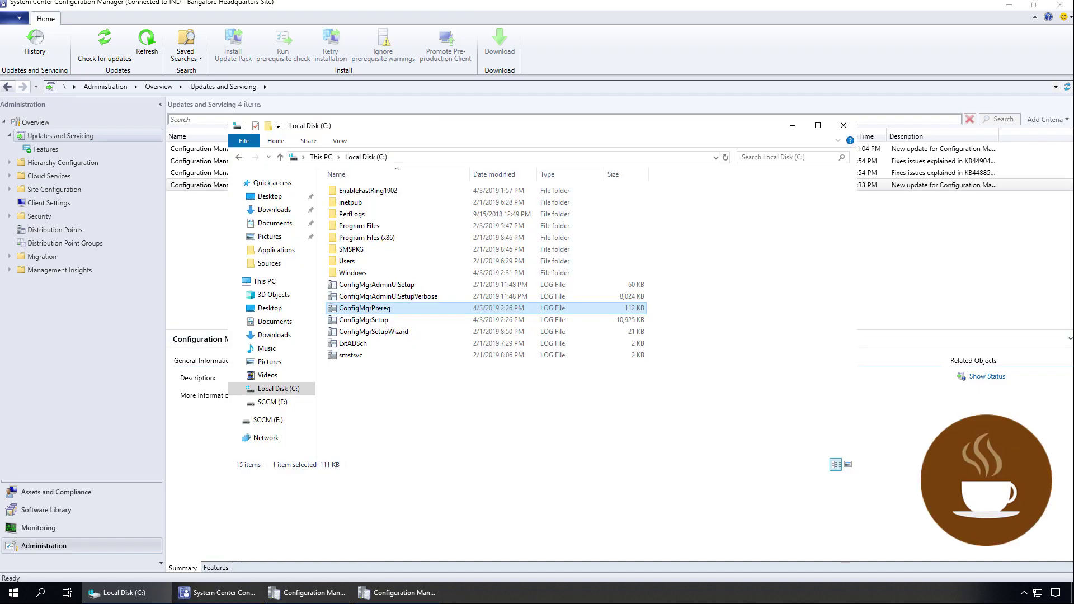
click(117, 592)
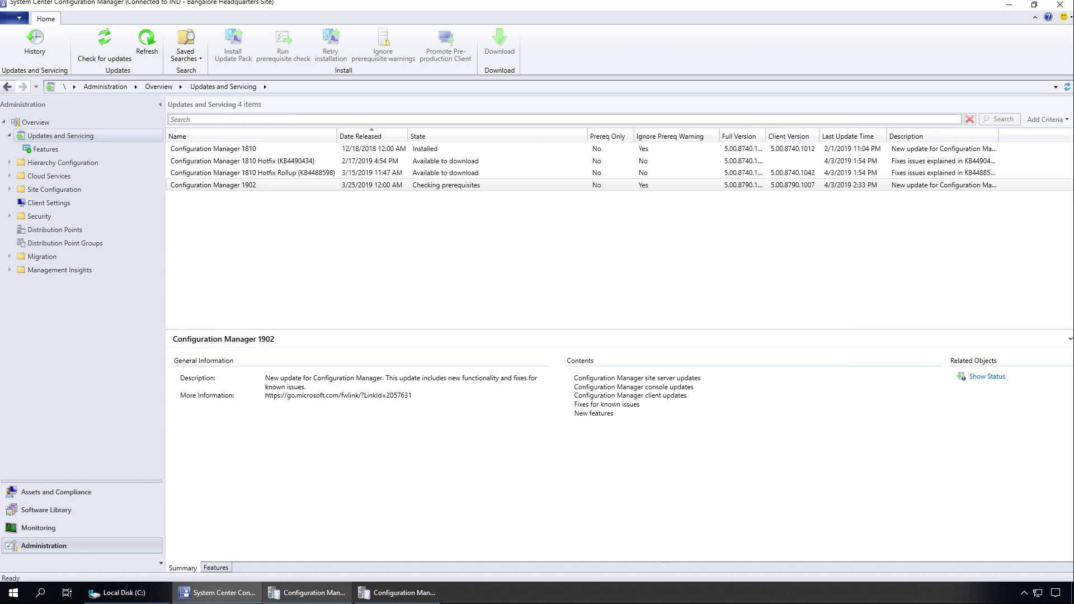
click(309, 592)
click(208, 222)
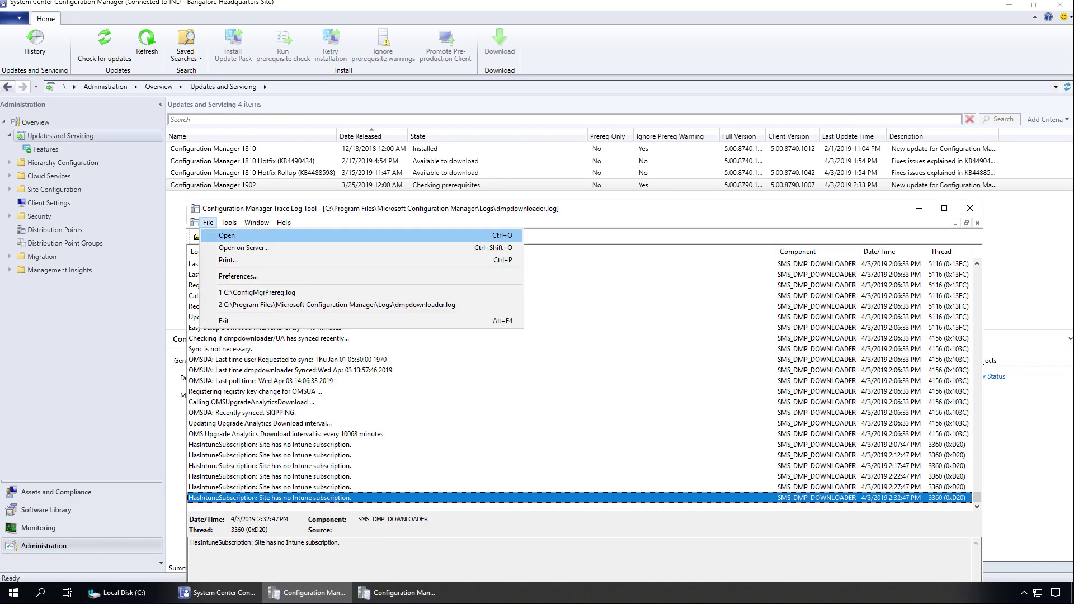
click(227, 235)
click(512, 388)
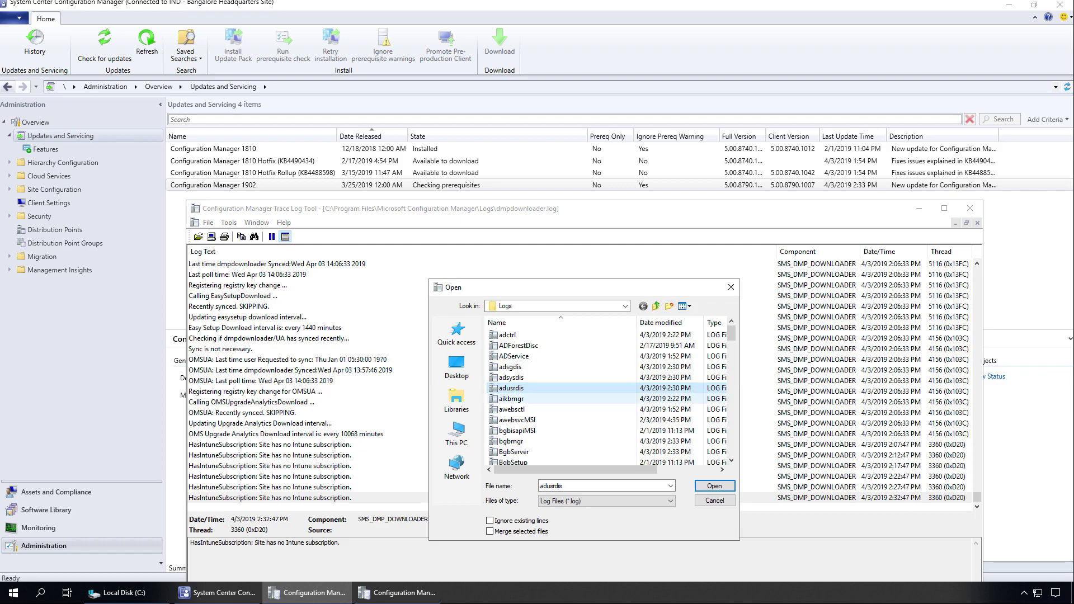
scroll(551, 401, down, 2)
scroll(551, 407, down, 1)
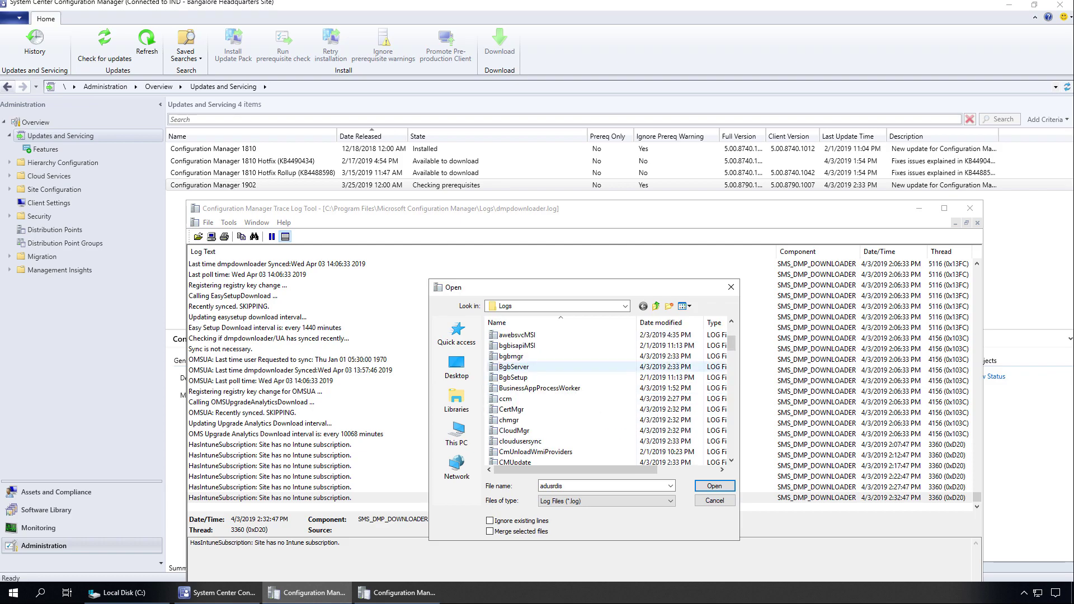
double_click(515, 462)
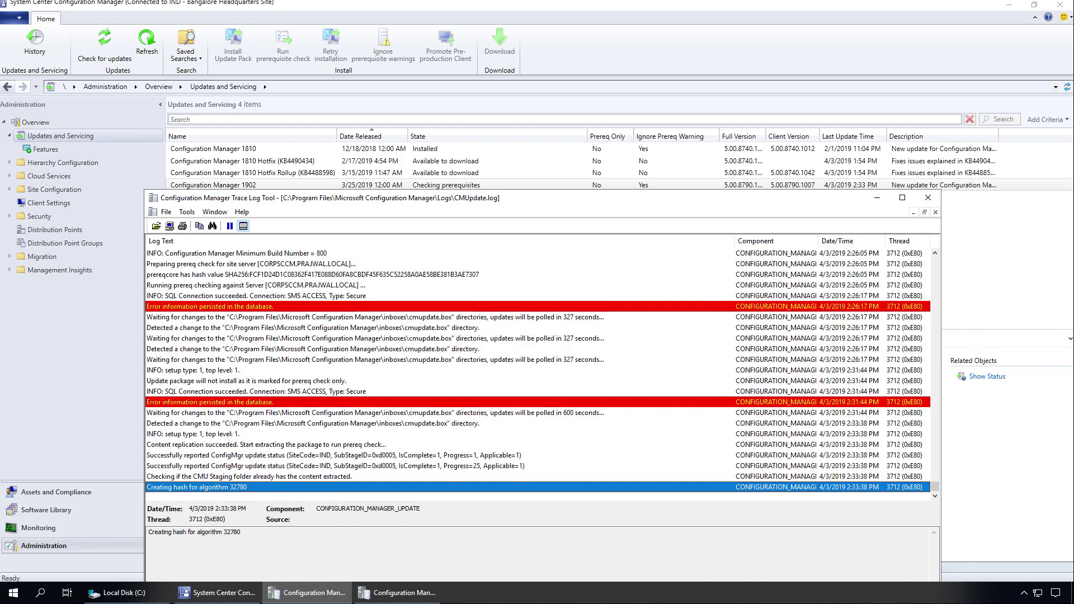
drag(423, 206, 446, 213)
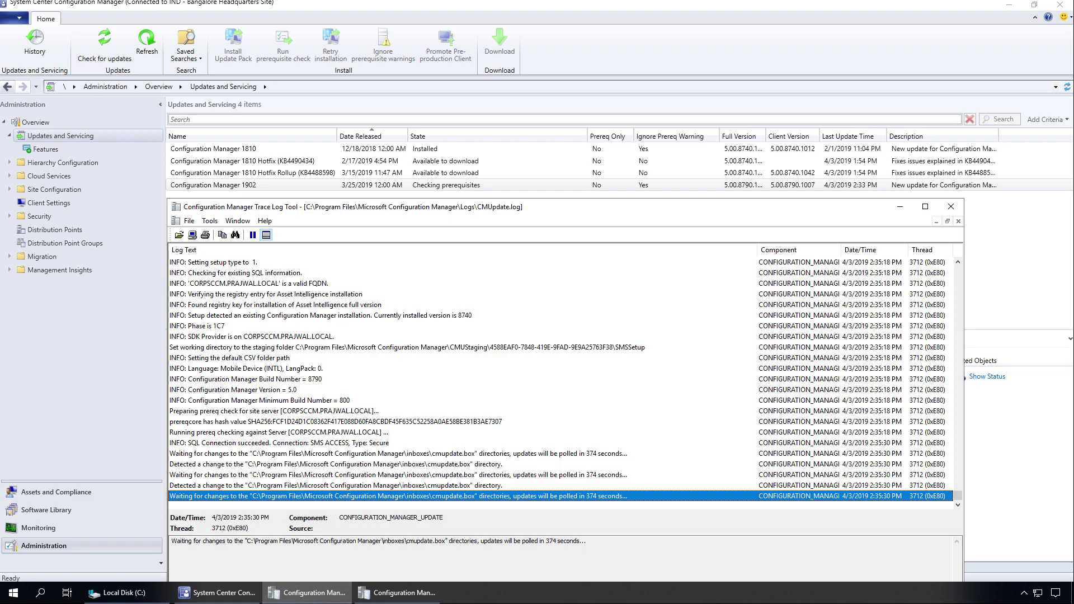
Show the detailed status of Configuration Manager 1902 from Updates and Servicing Status in the Monitoring workspace and view its Installation stage
click(38, 527)
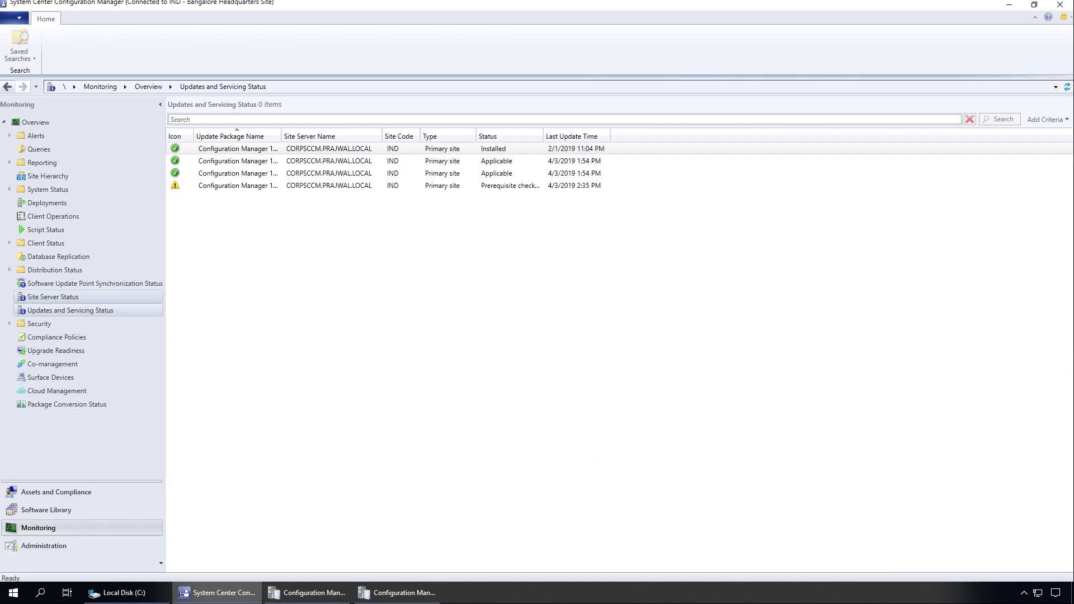
click(235, 185)
right_click(236, 186)
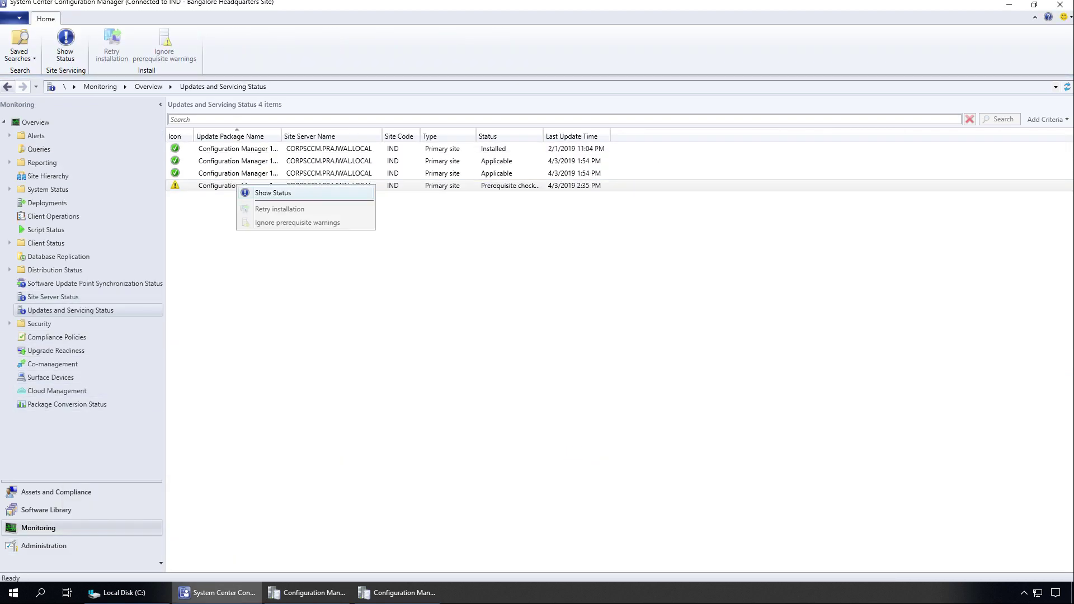
click(273, 192)
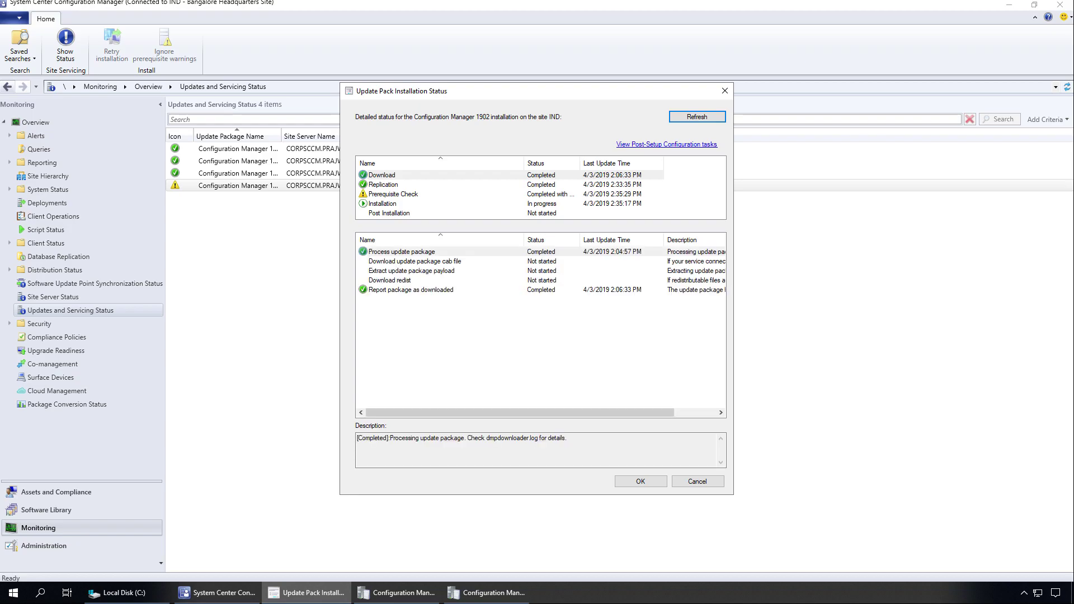
drag(391, 91, 67, 80)
click(58, 192)
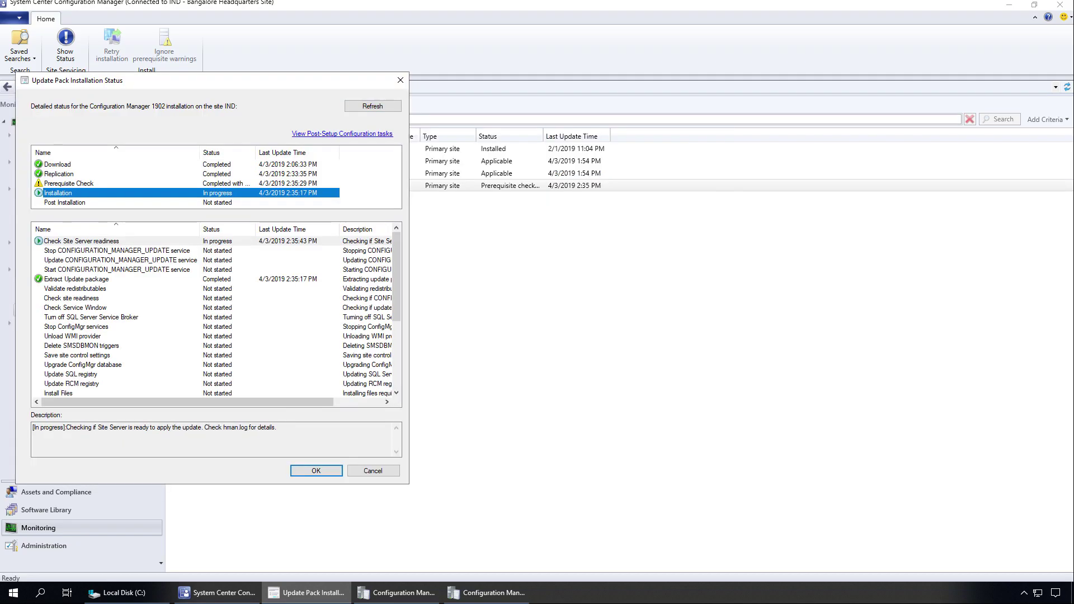
Bring up the CMUpdate.log window, narrow it, and place it beside the Update Pack Installation Status window
mouse_move(486, 593)
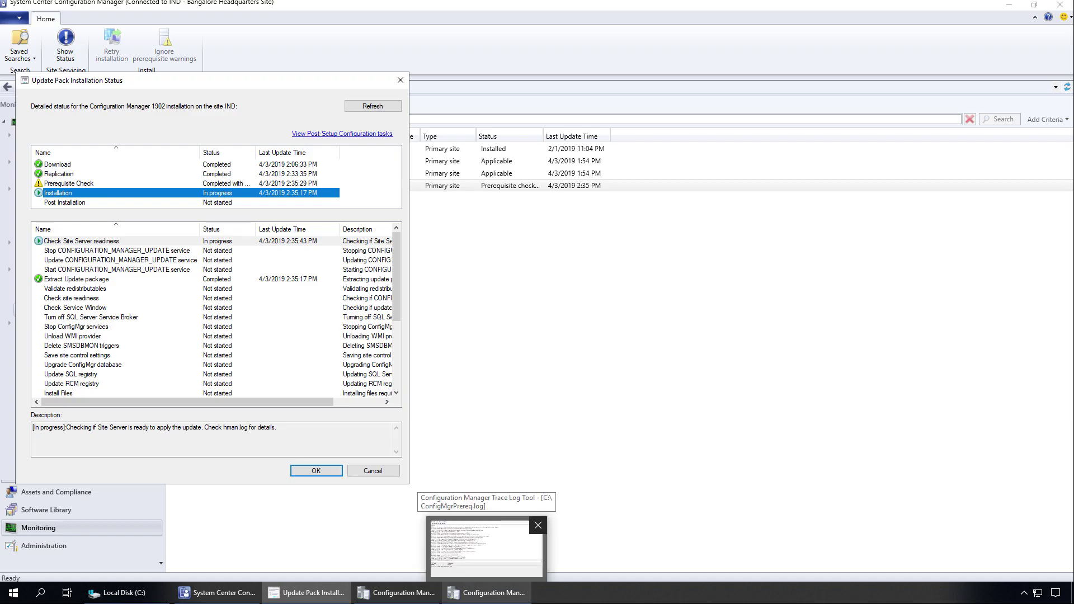
click(397, 592)
drag(504, 207, 505, 106)
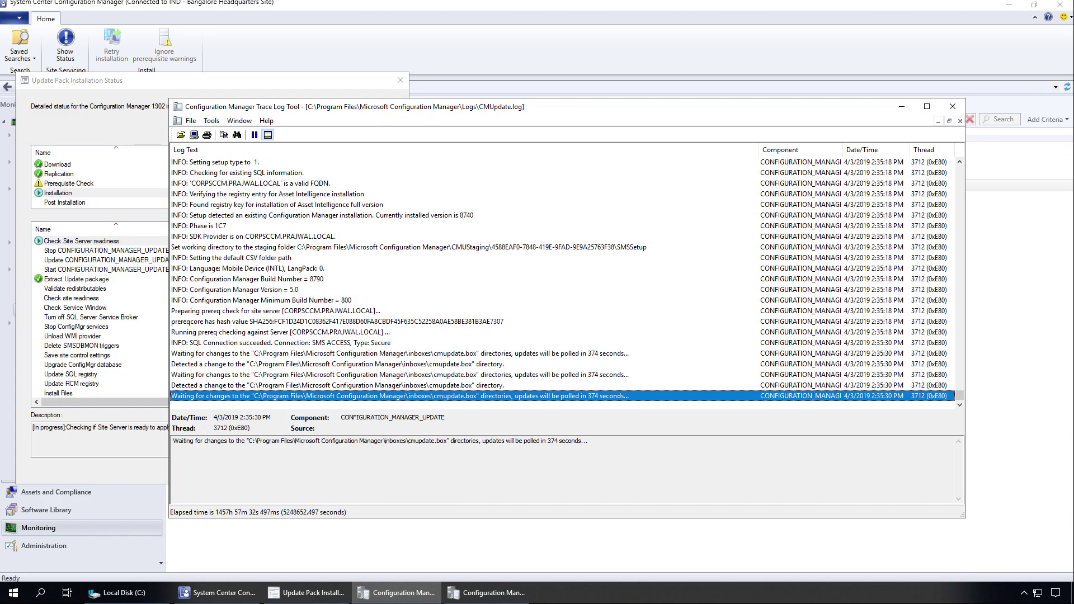
drag(965, 307, 735, 307)
drag(387, 109, 629, 86)
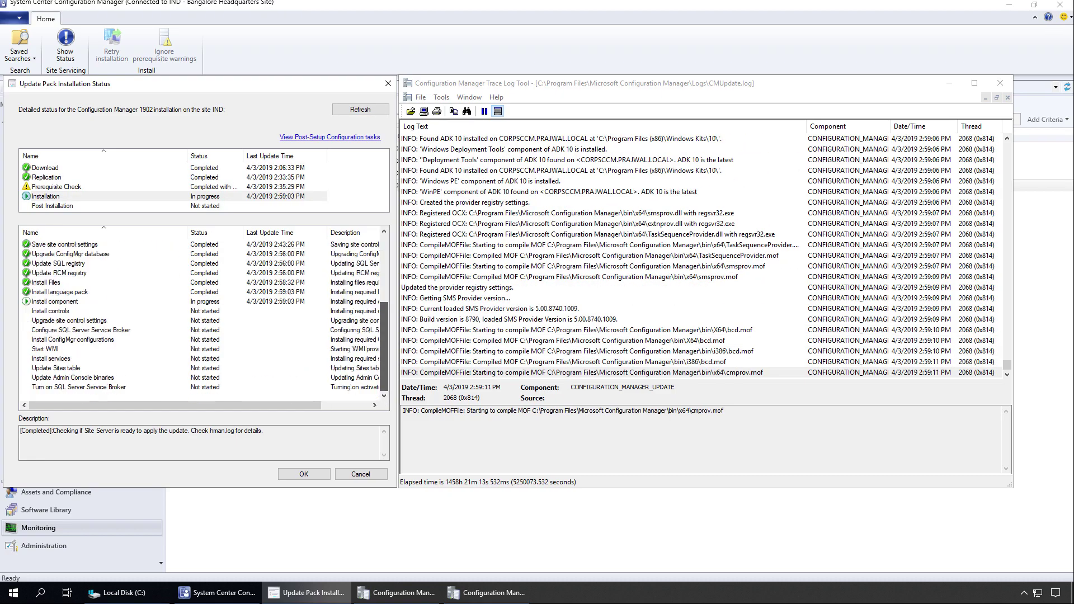
Monitor the Installation and Post Installation stages of Configuration Manager 1902, refresh the status, and close the status and CMUpdate.log windows
click(55, 301)
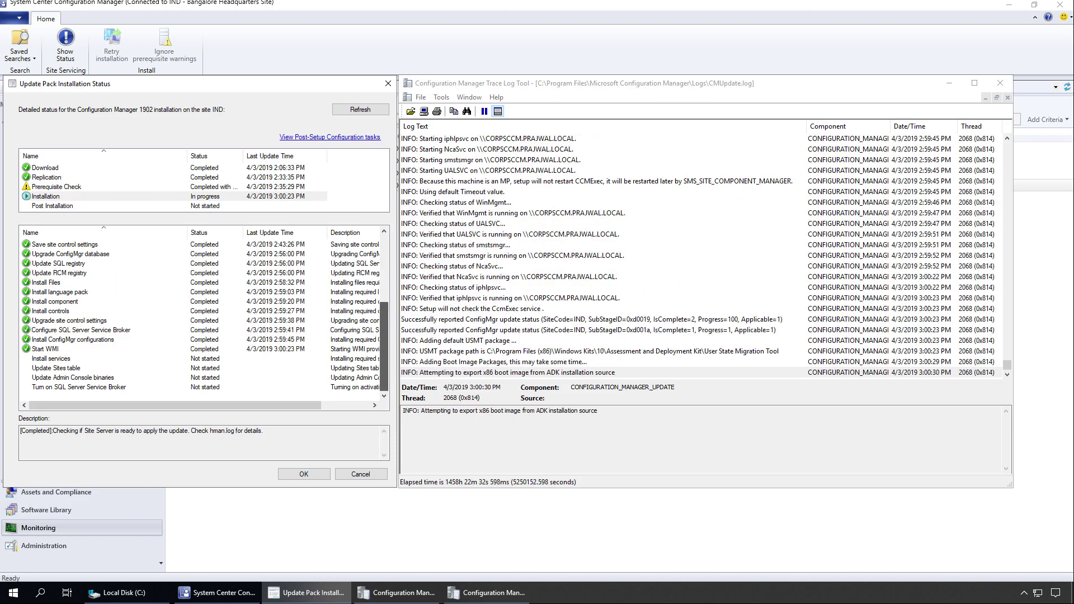
click(45, 349)
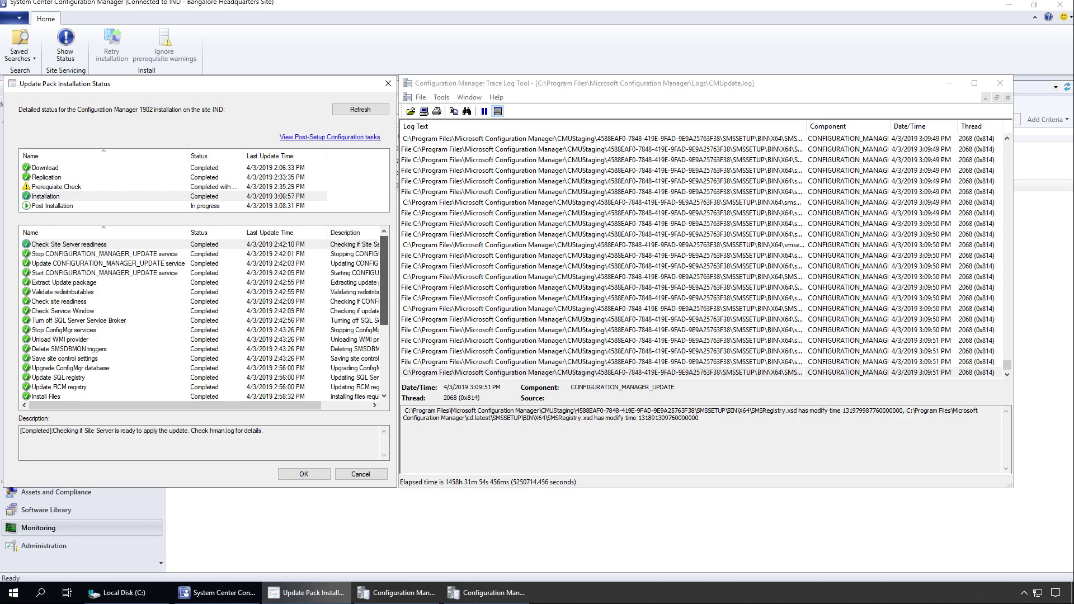
click(52, 206)
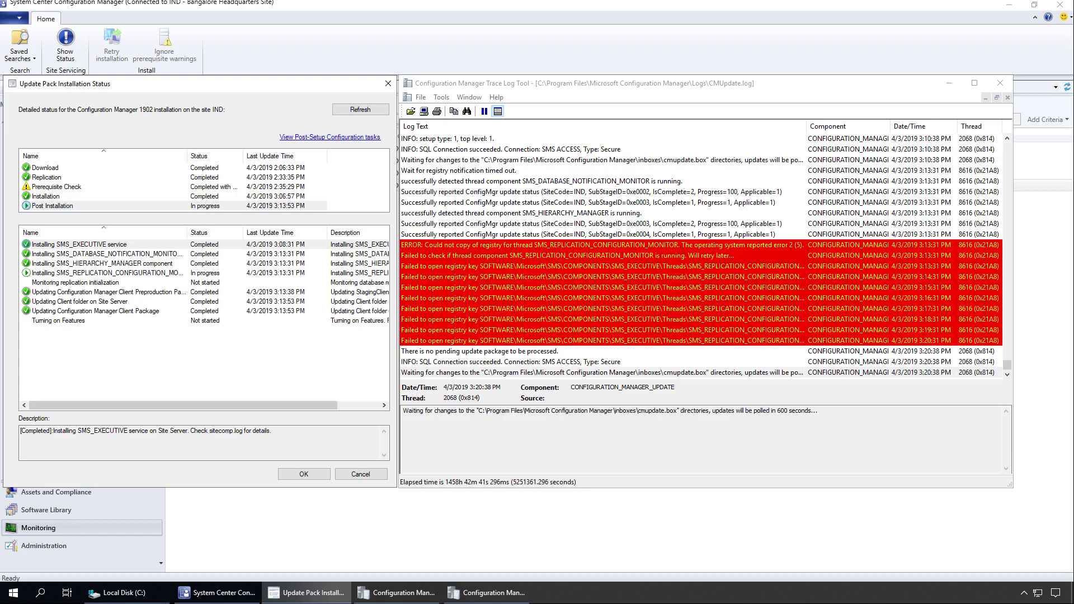
click(361, 109)
key(Escape)
click(1000, 83)
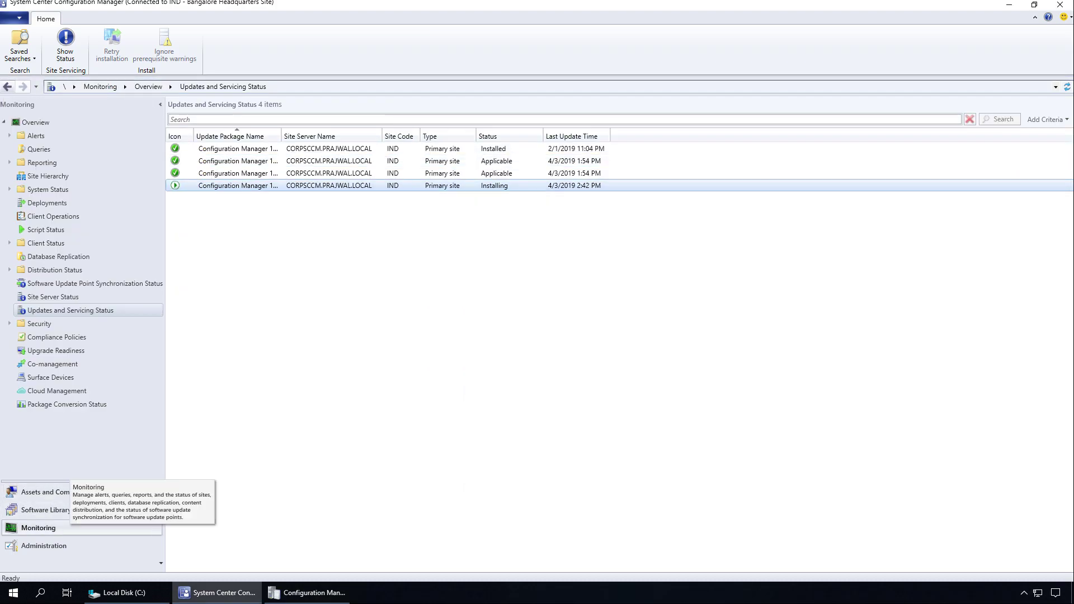
Check Configuration Manager 1902 under Updates and Servicing in Administration, and start the console upgrade, allowing it to make changes to the device
click(44, 546)
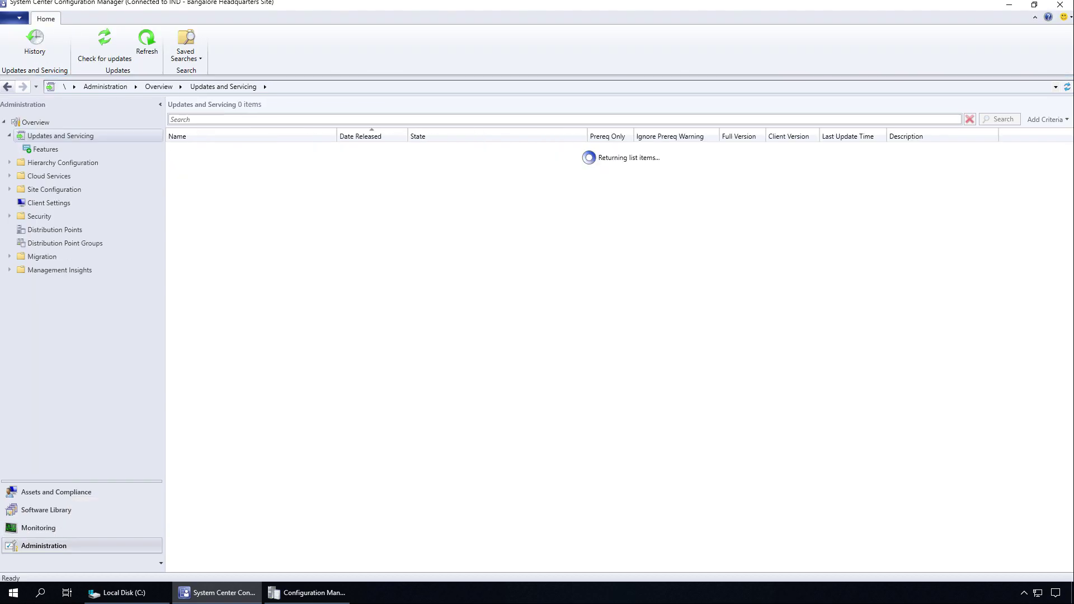
click(213, 148)
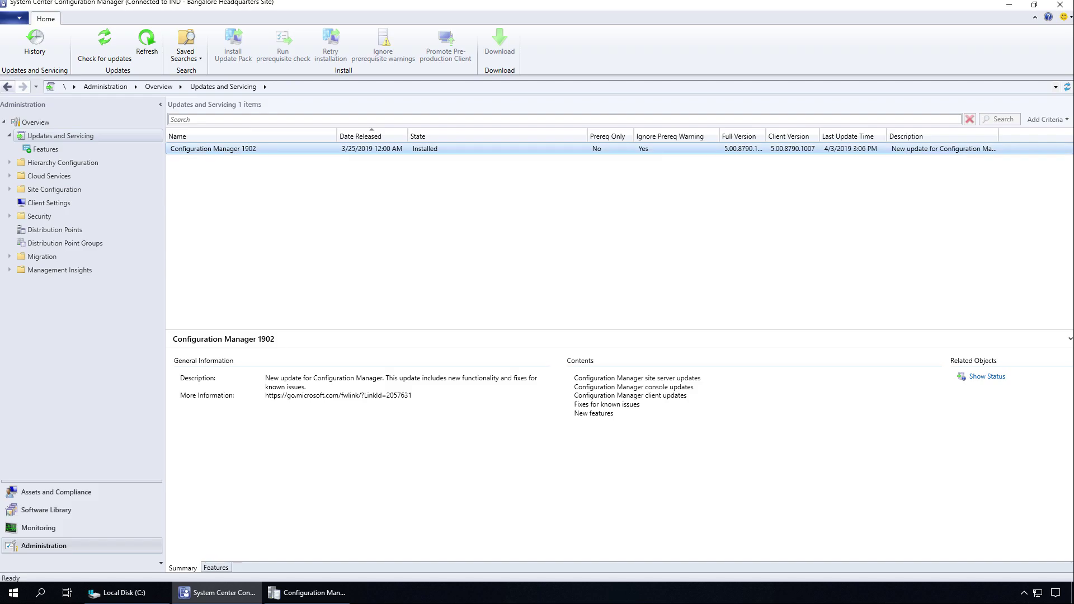
click(15, 18)
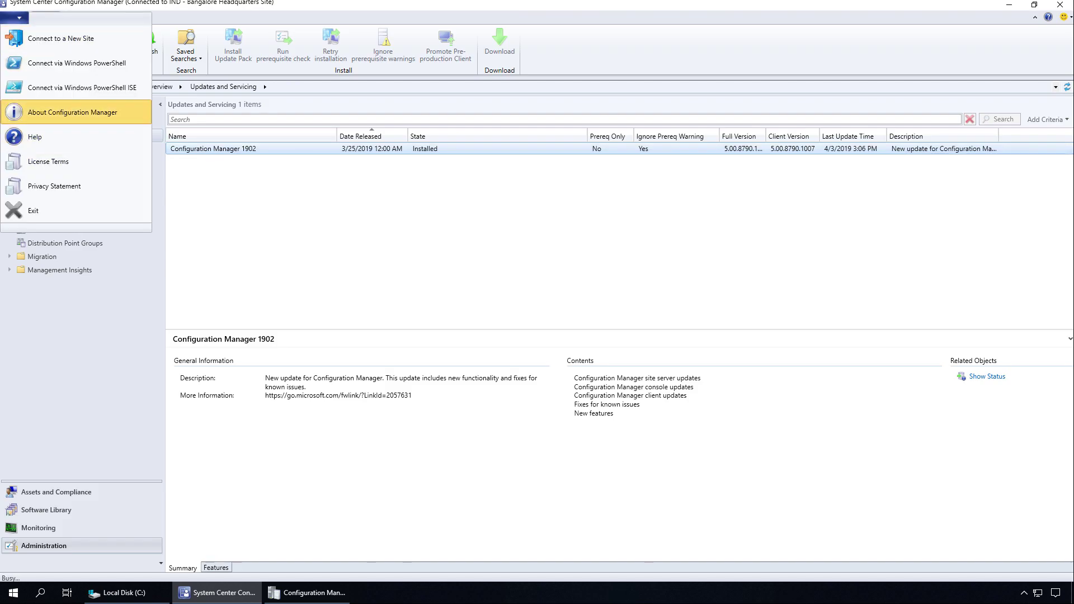
key(Return)
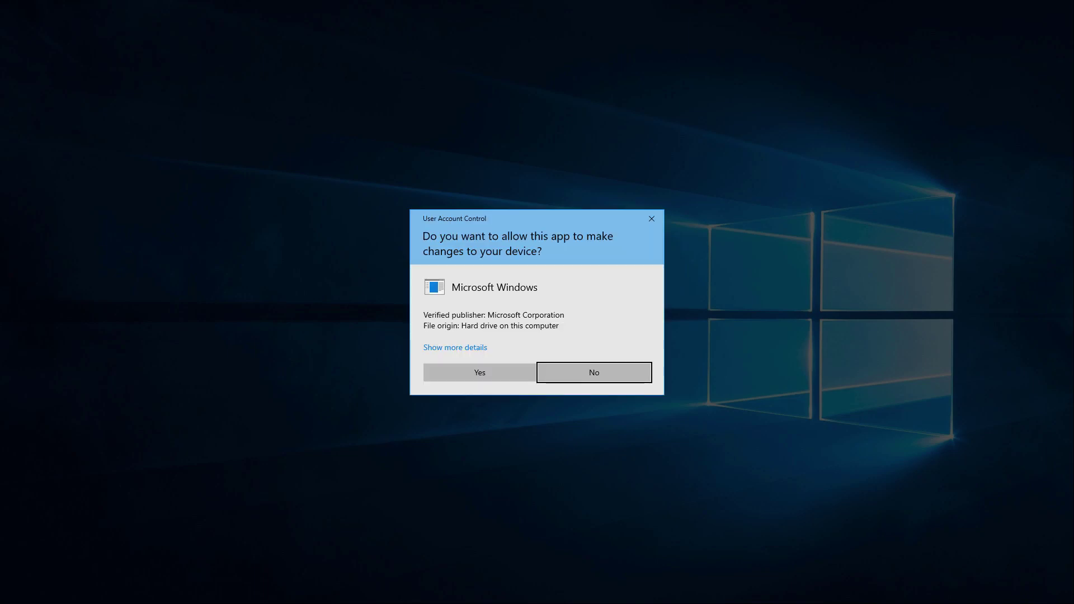
click(480, 372)
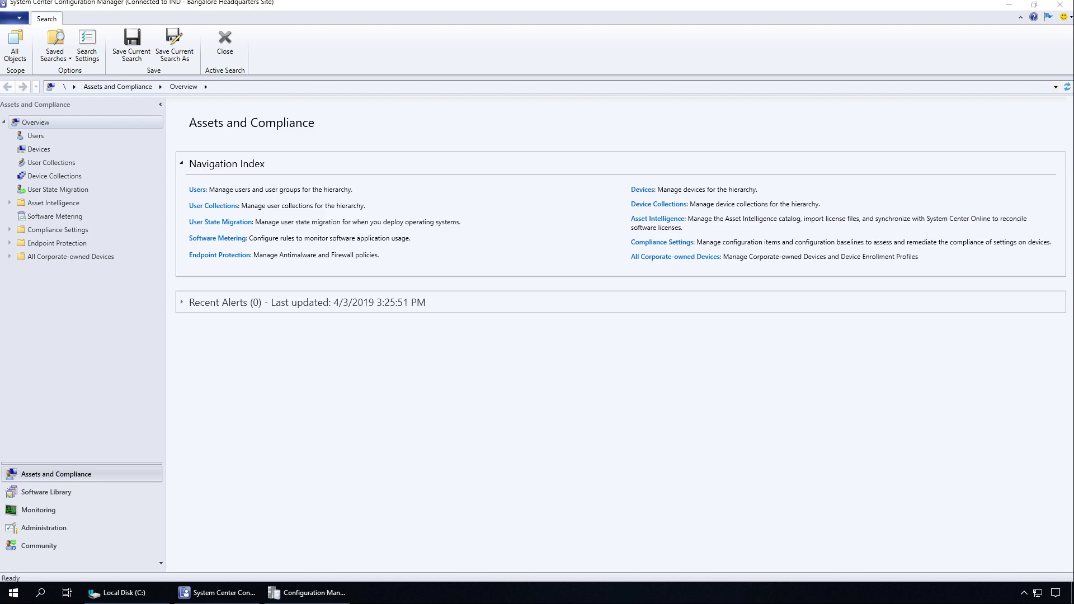
Check the console and site versions in About Configuration Manager, and close the dialog
key(alt+f)
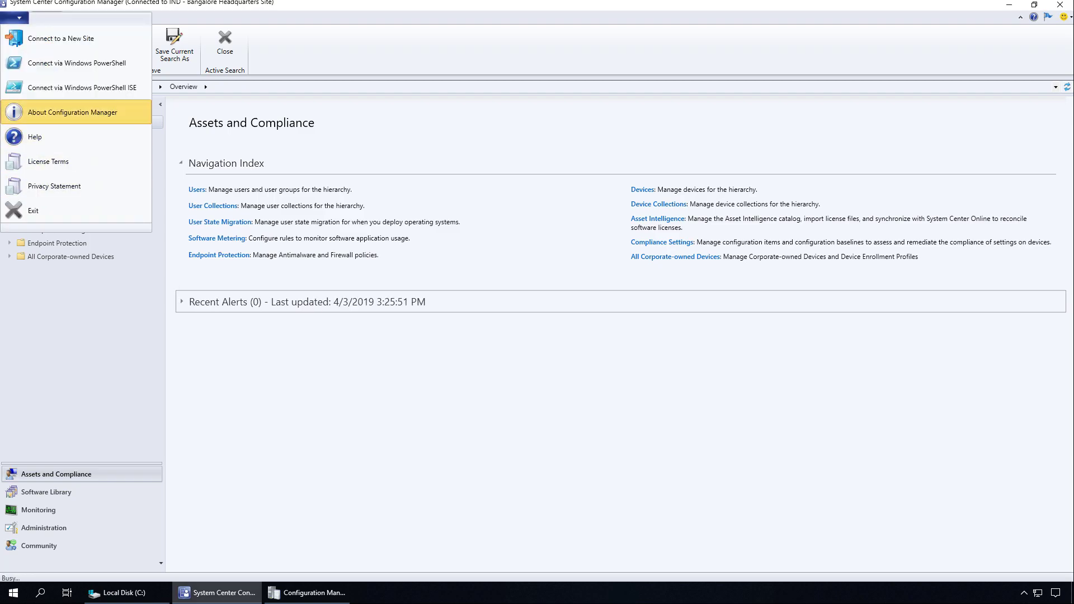
key(Return)
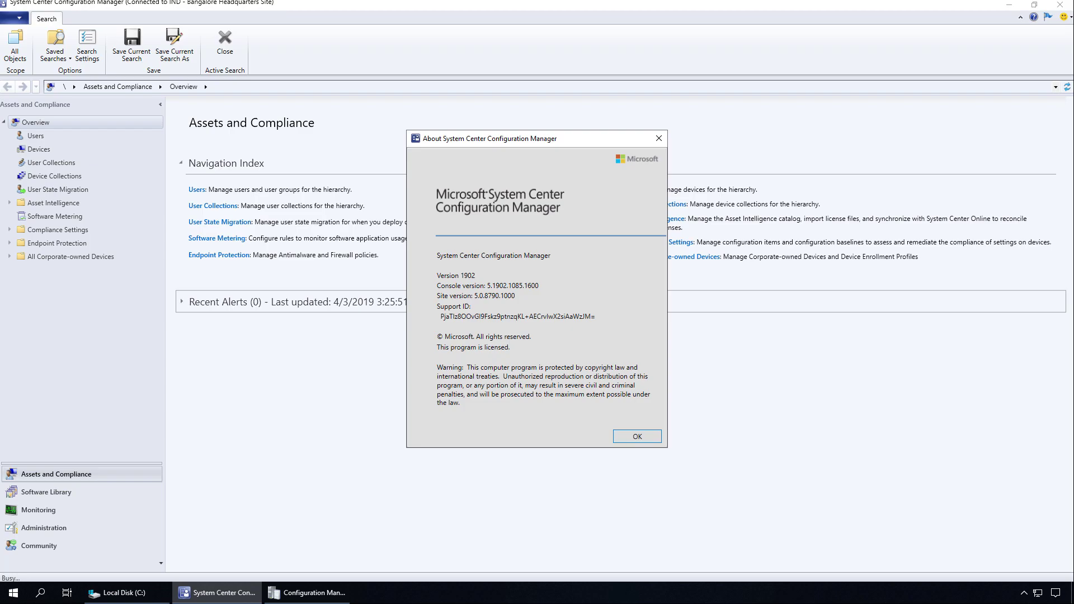
key(Return)
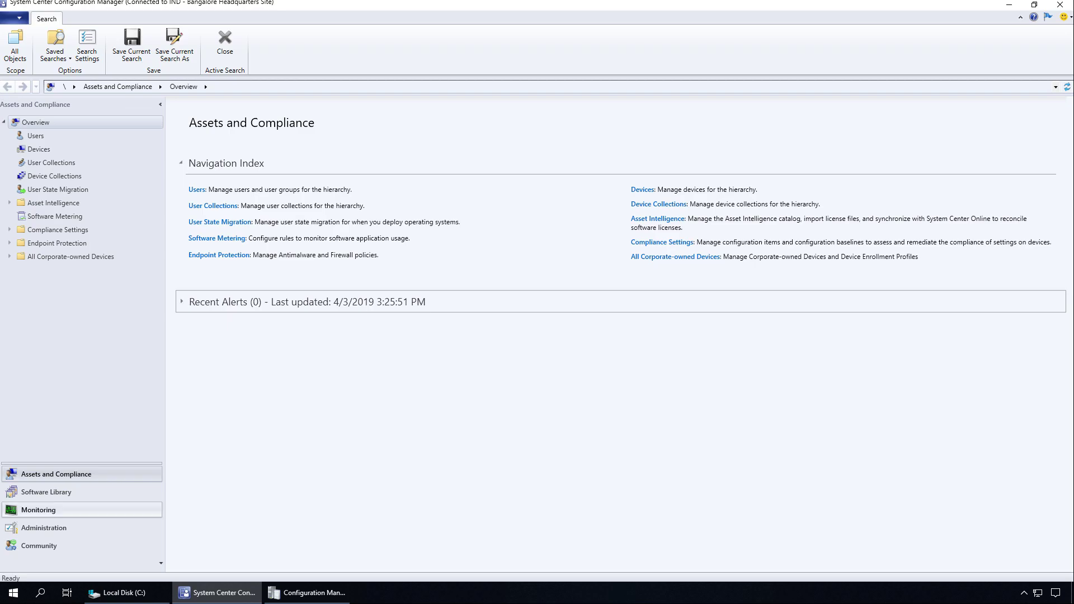
Check the version and build number in the properties of the Bangalore Headquarters Site under Site Configuration, and close the properties
click(43, 528)
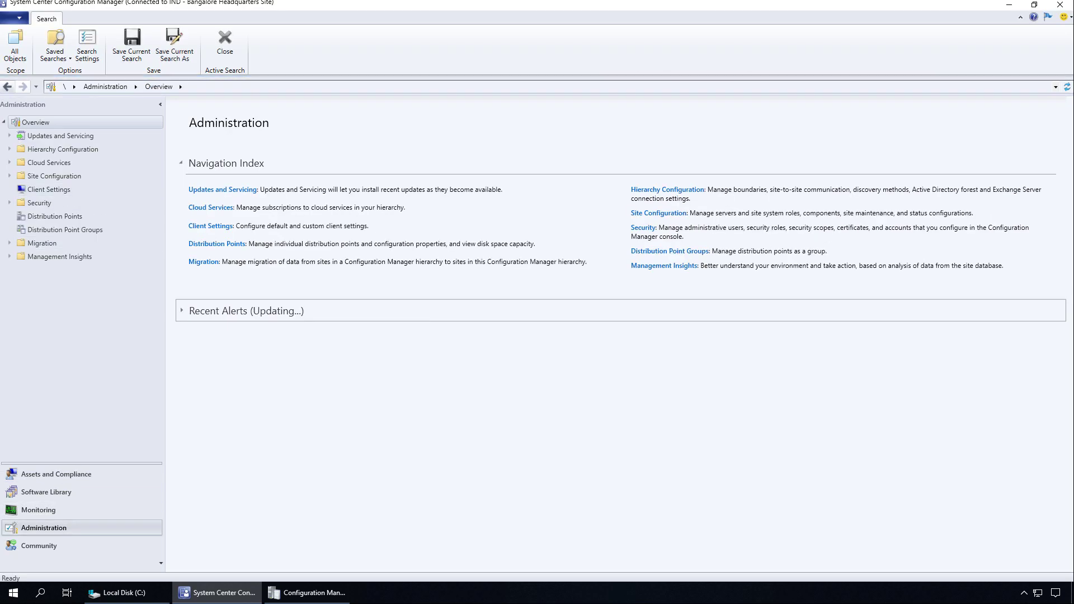
click(41, 189)
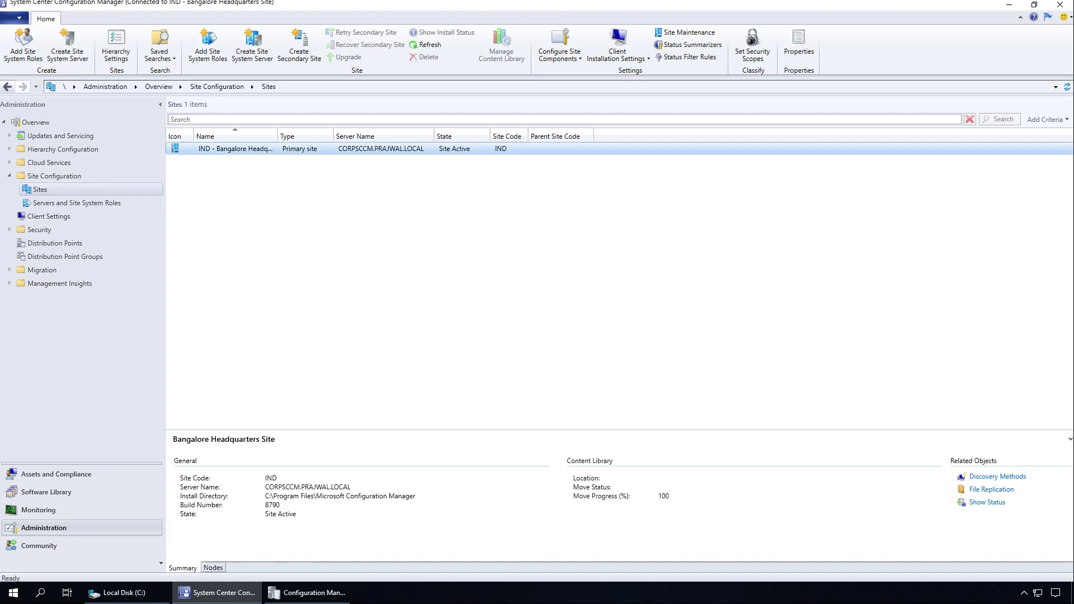
right_click(325, 149)
click(348, 380)
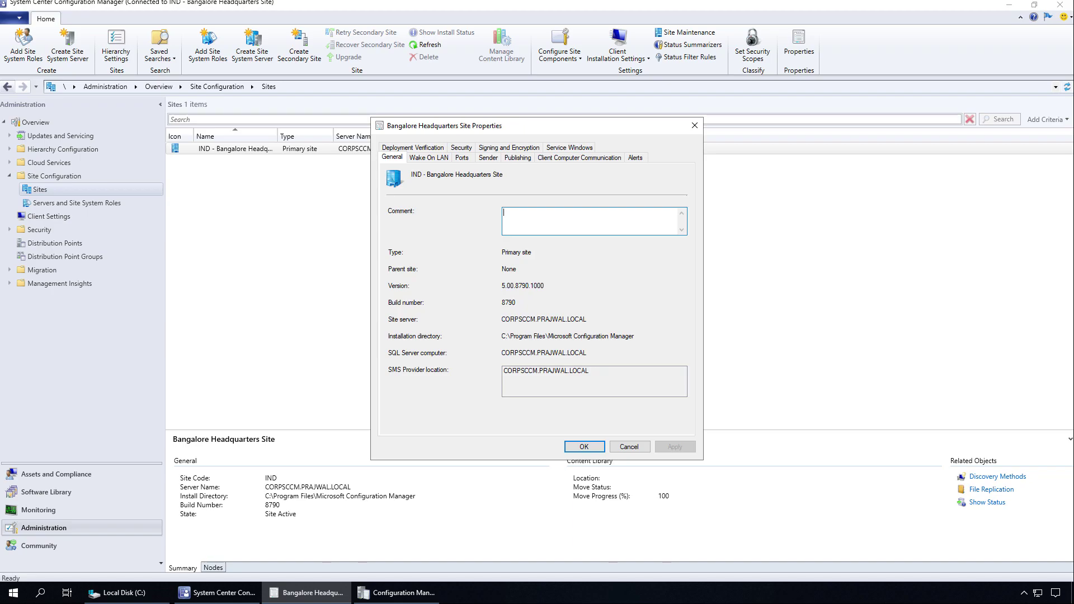
drag(502, 286, 545, 286)
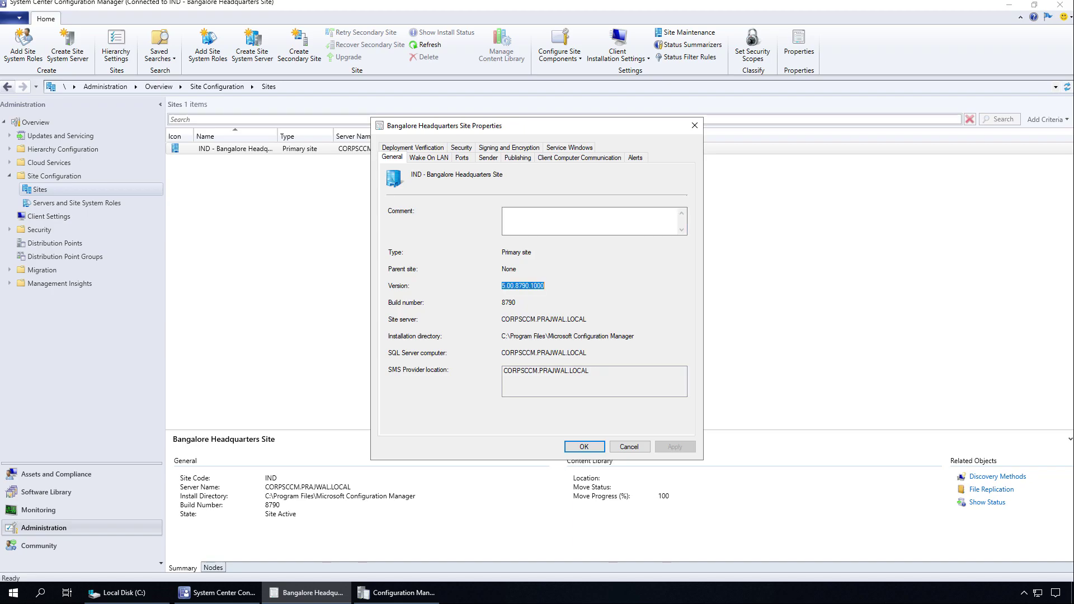
double_click(509, 302)
click(584, 446)
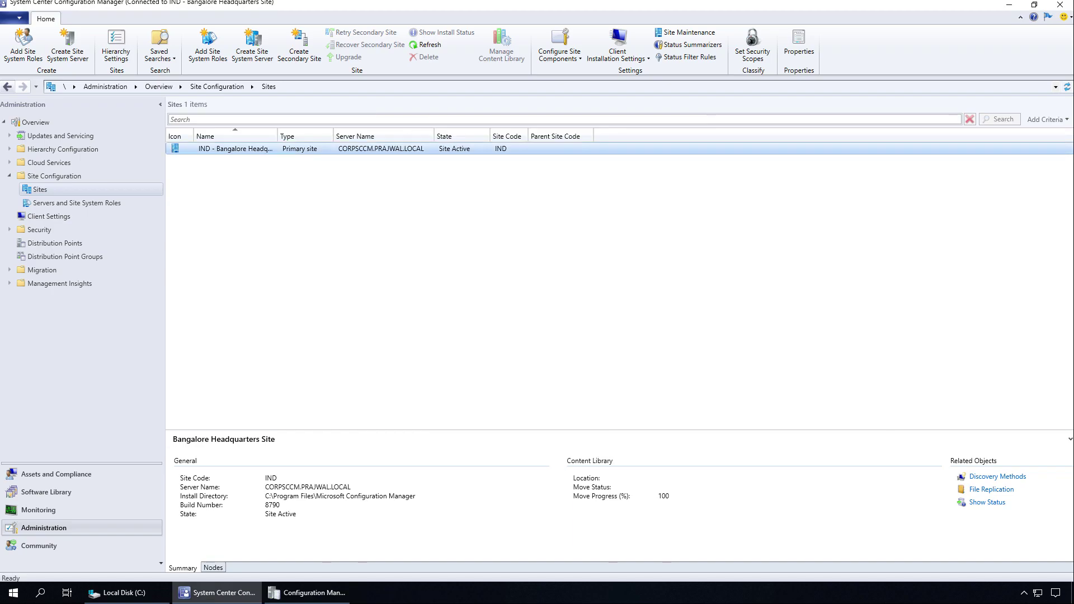
Enable upgrading all clients in the hierarchy using the production client in Hierarchy Settings, with automatic upgrade within 2 days
click(115, 45)
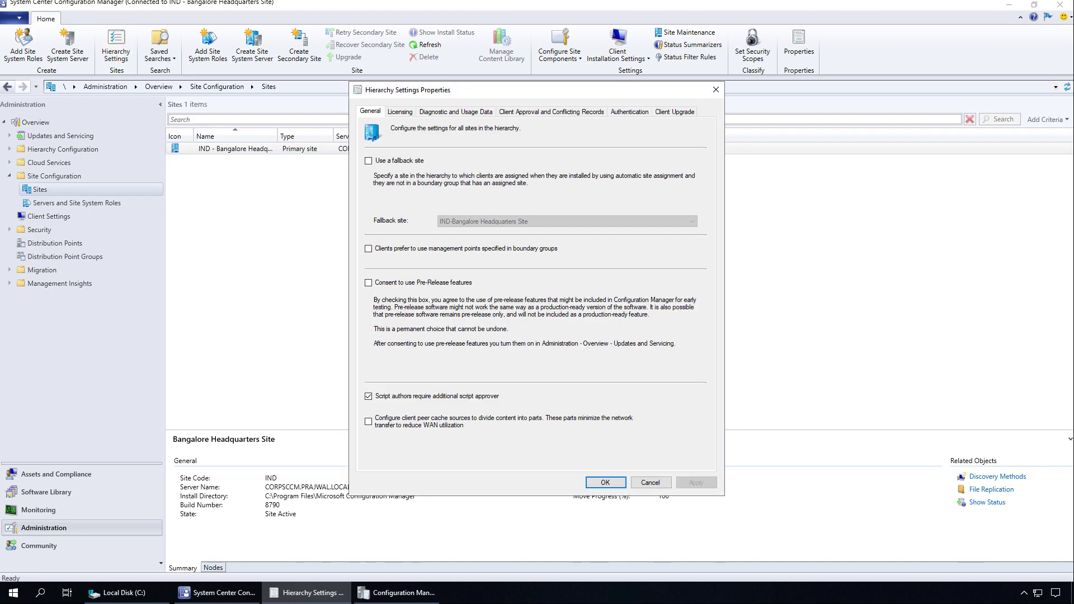
click(675, 110)
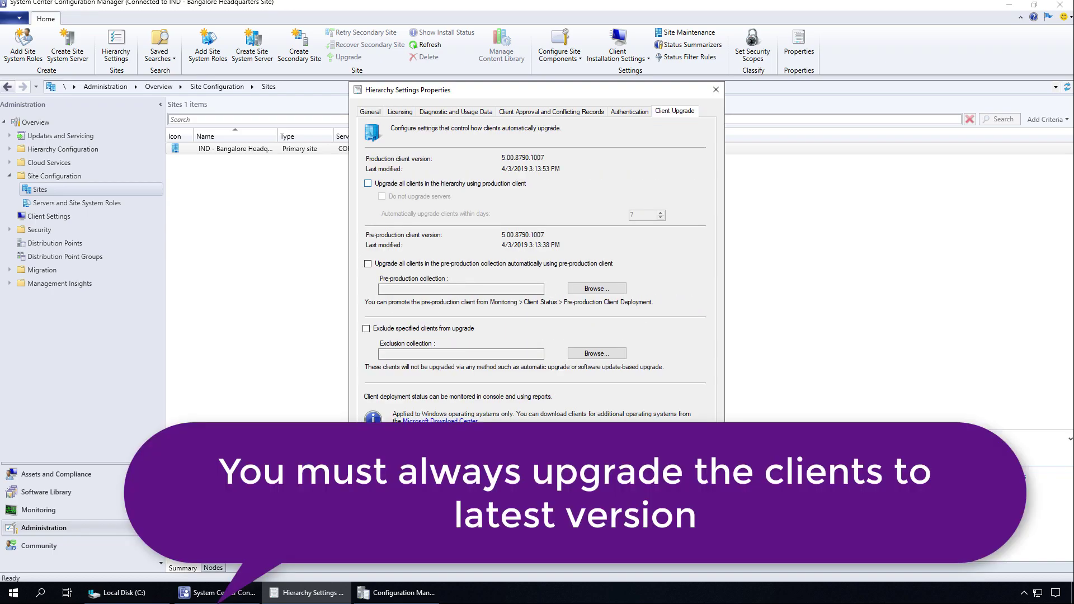
click(367, 183)
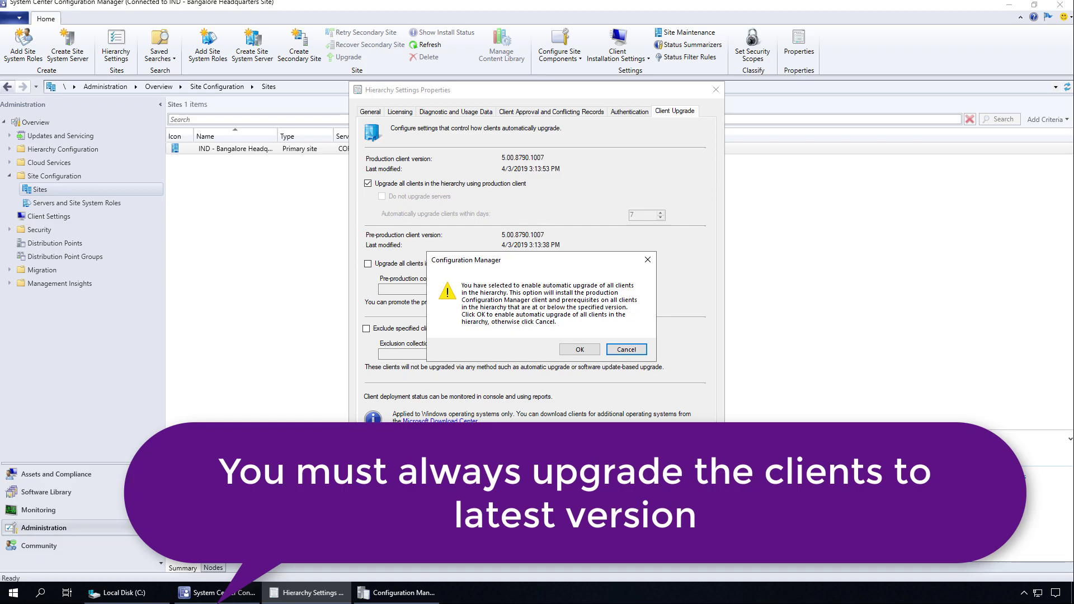
key(Return)
click(642, 214)
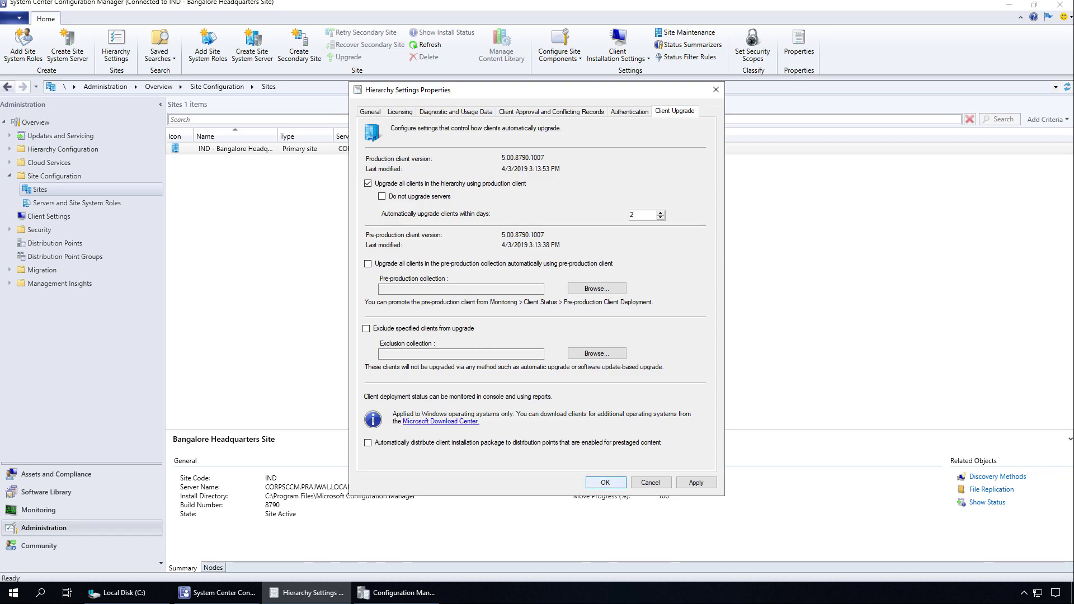
key(Return)
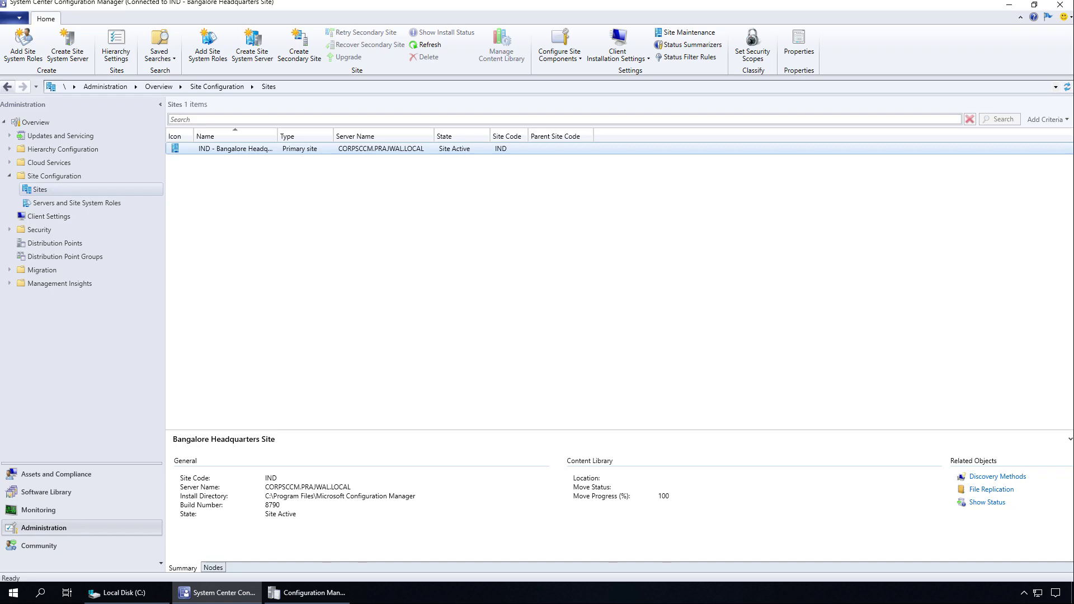